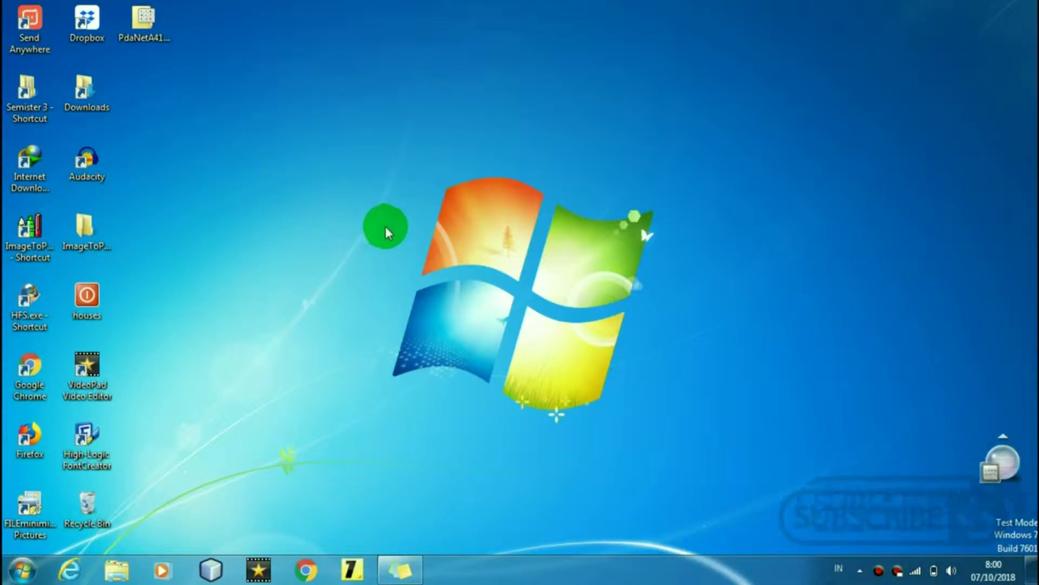
right_click(488, 182)
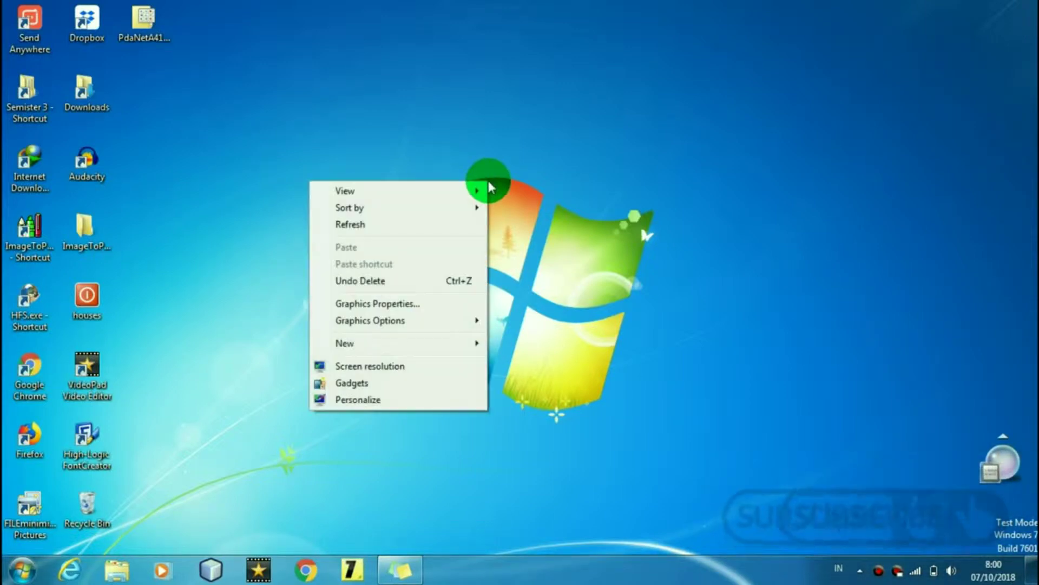
click(404, 225)
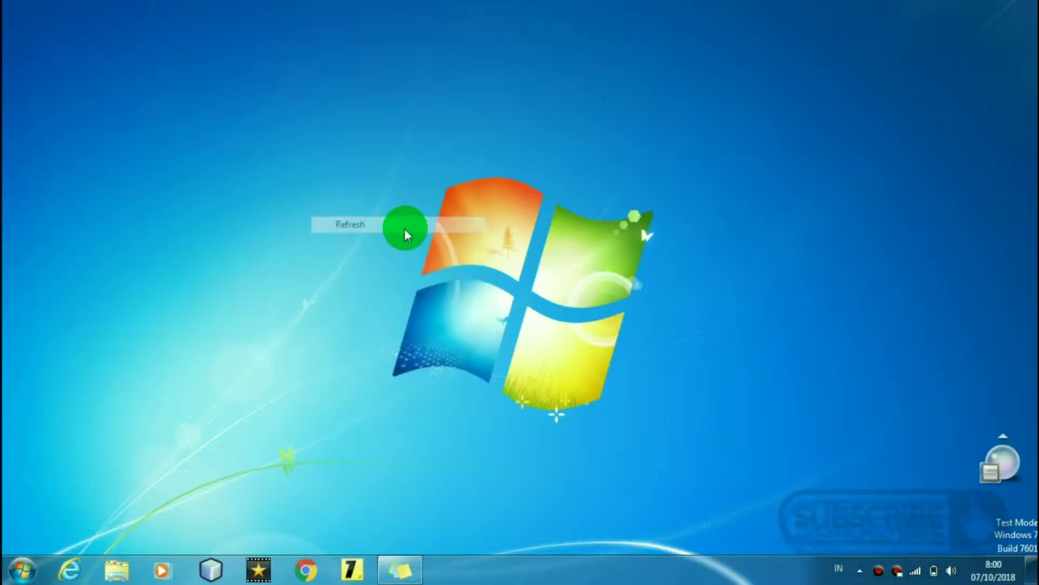
right_click(466, 212)
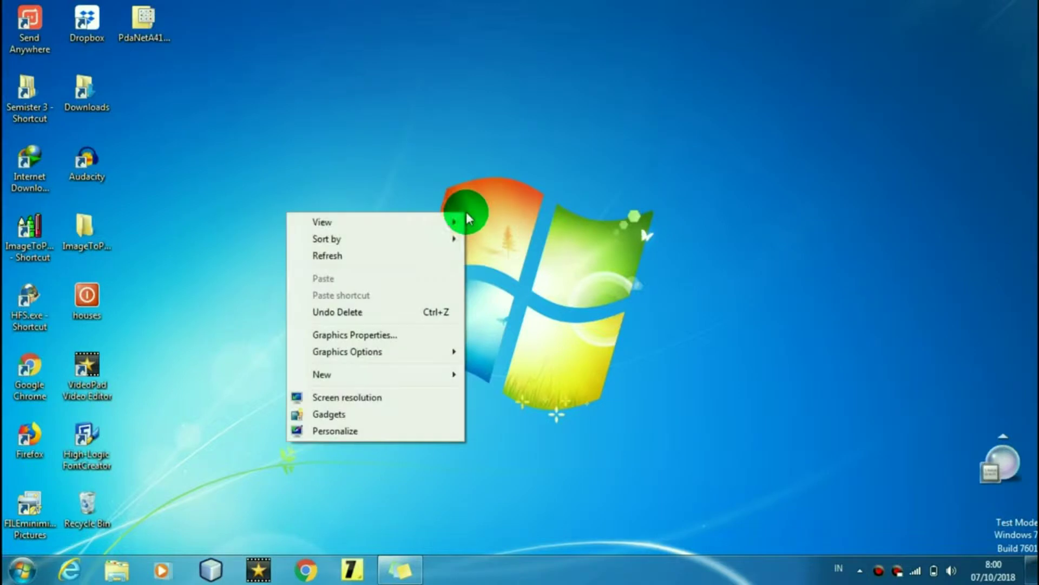
click(406, 252)
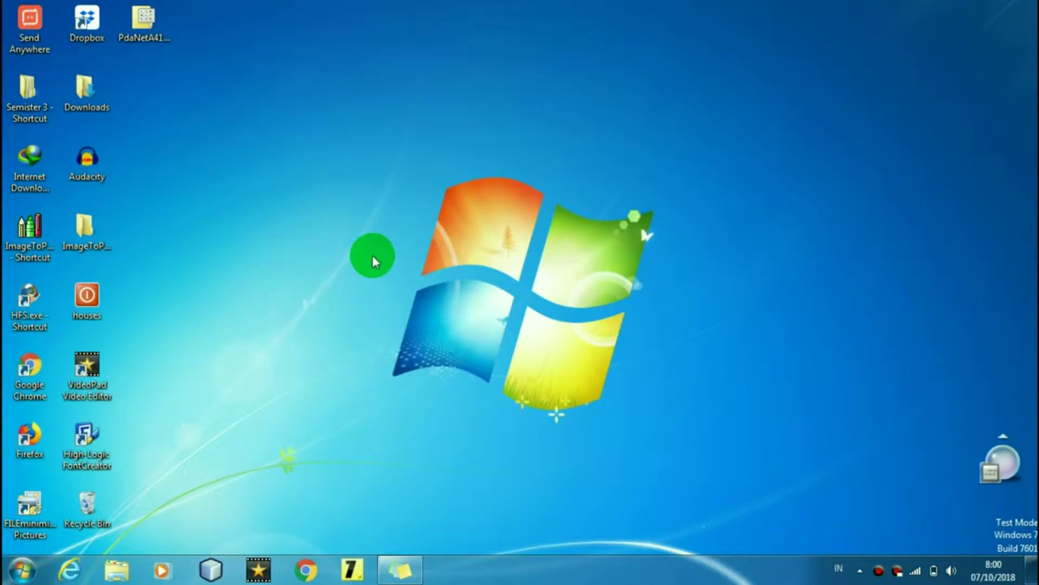
Step: Open the Extensions page in Chrome, then take the window out of full size and stretch it up to the screen's upper edge
click(303, 574)
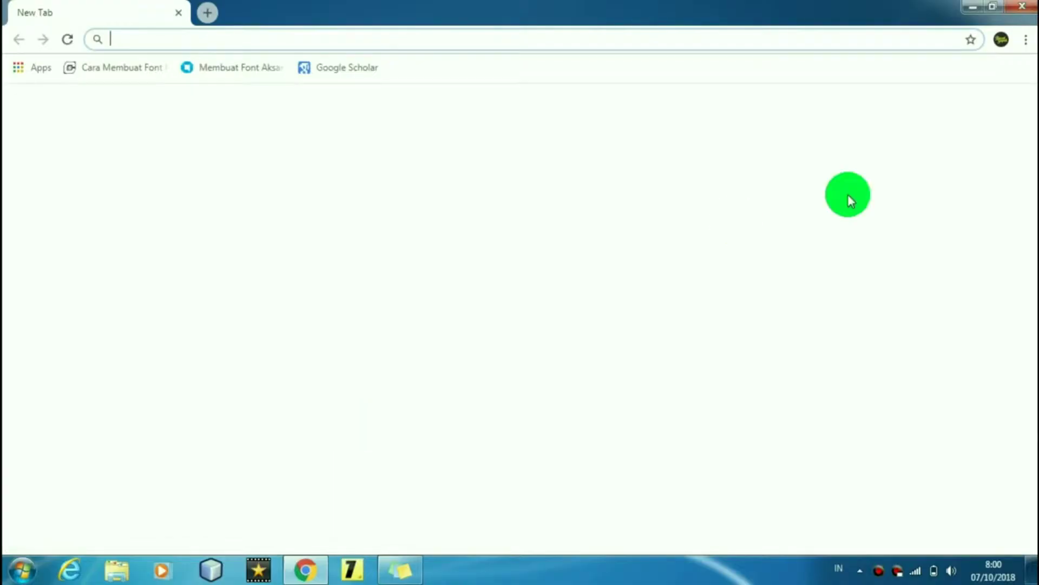
click(1027, 40)
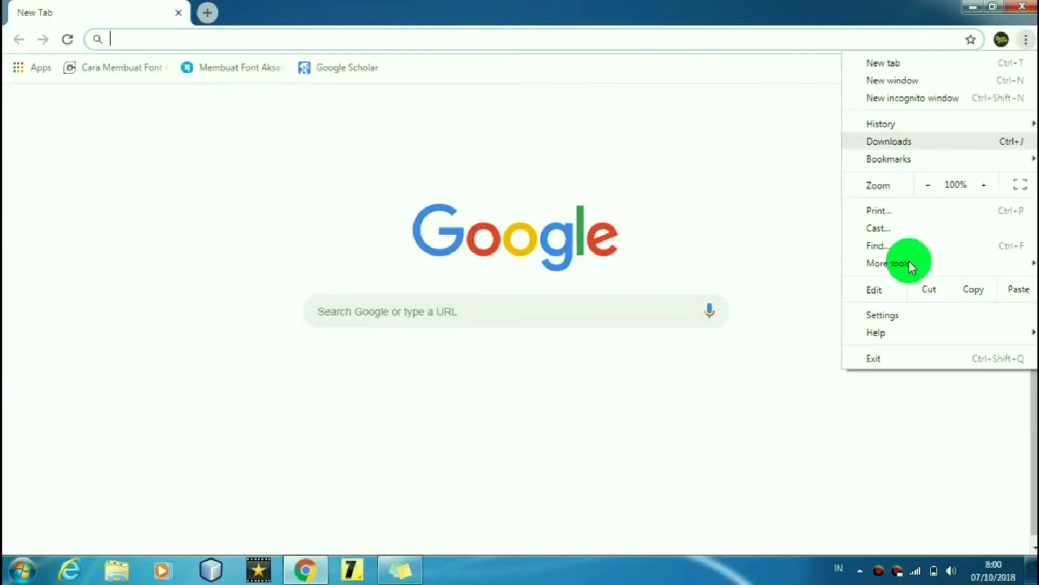
mouse_move(908, 261)
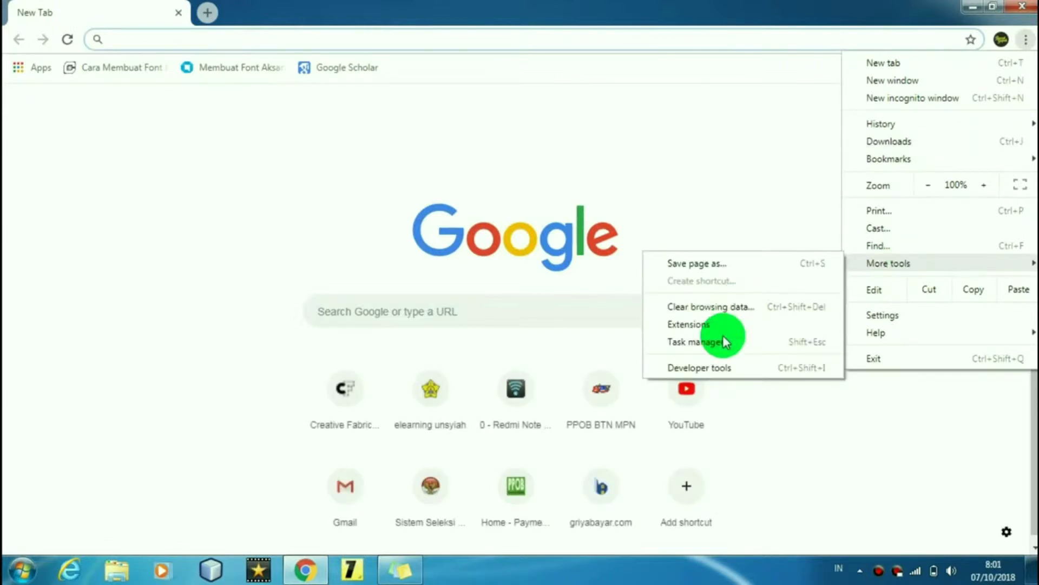
click(714, 325)
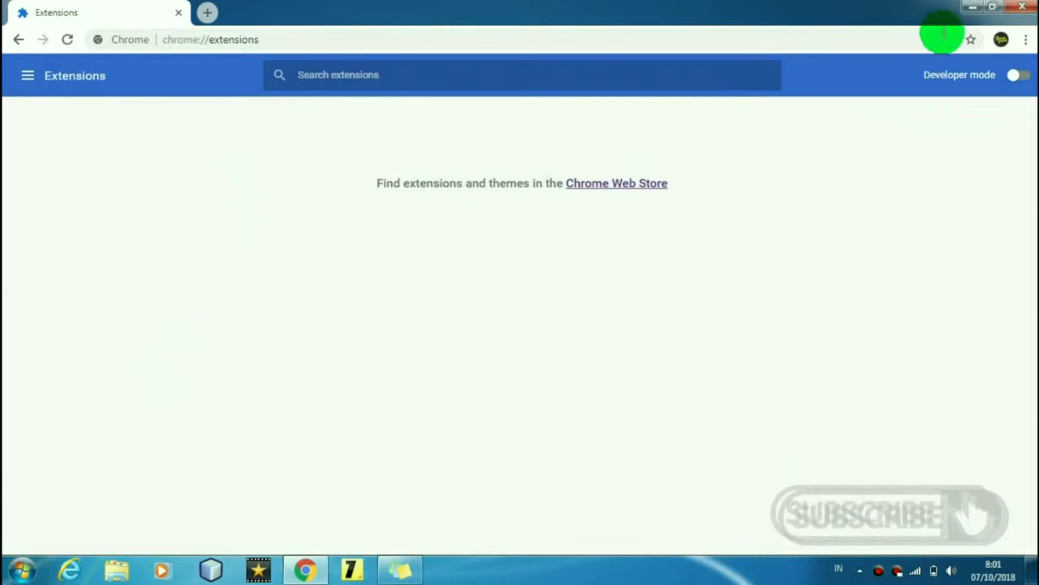
click(992, 8)
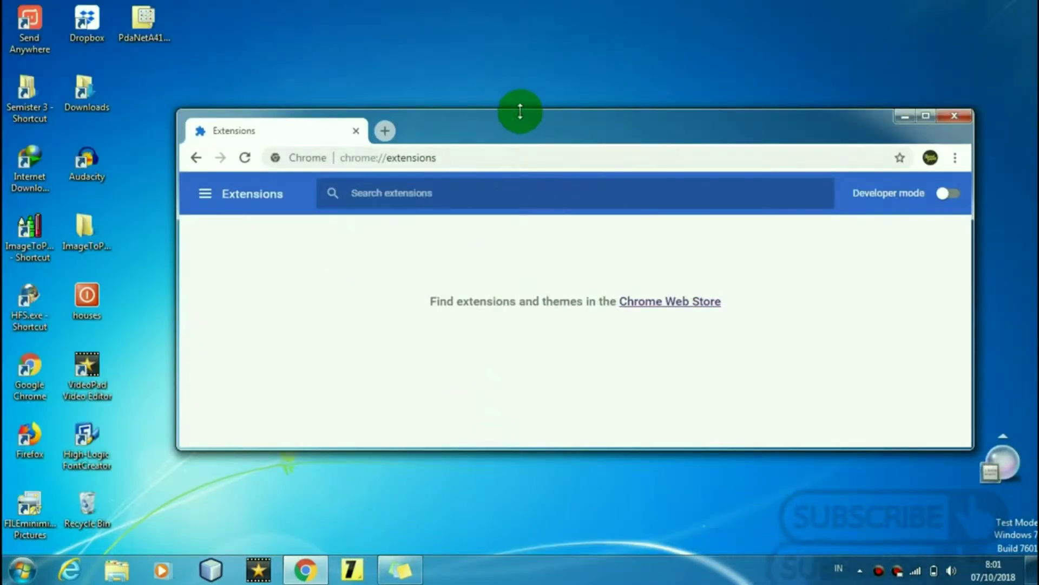
drag(521, 108, 523, 1)
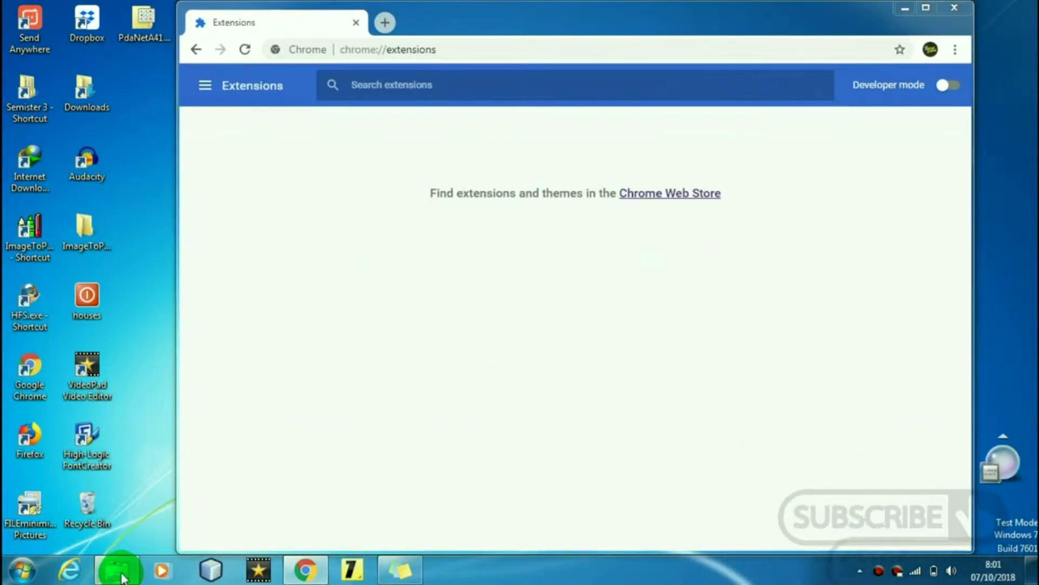
Step: In Windows Explorer, open the Internet Download Manager folder inside Program Files (x86) on Local Disk (C:)
click(126, 574)
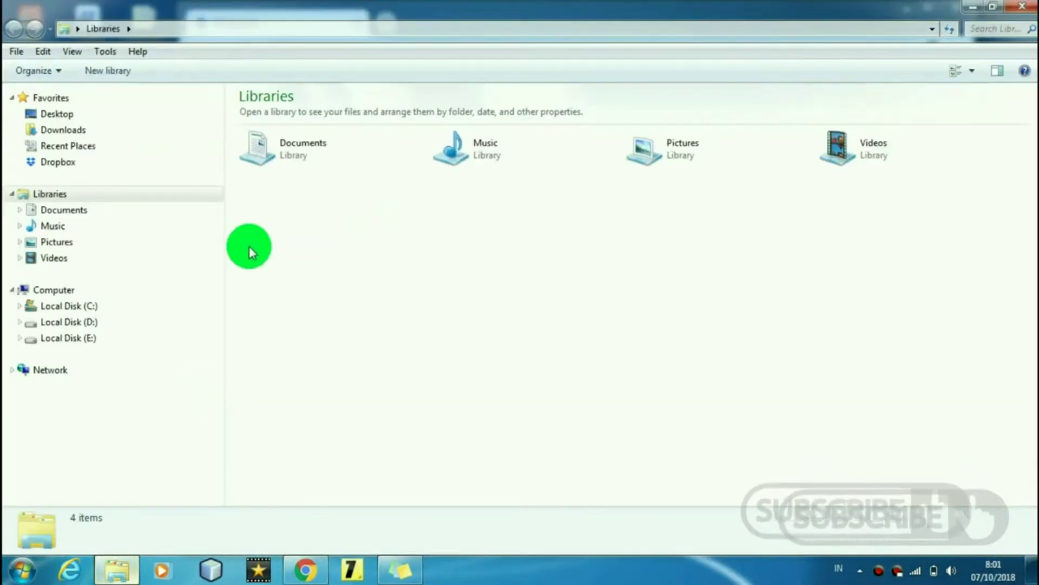
click(125, 304)
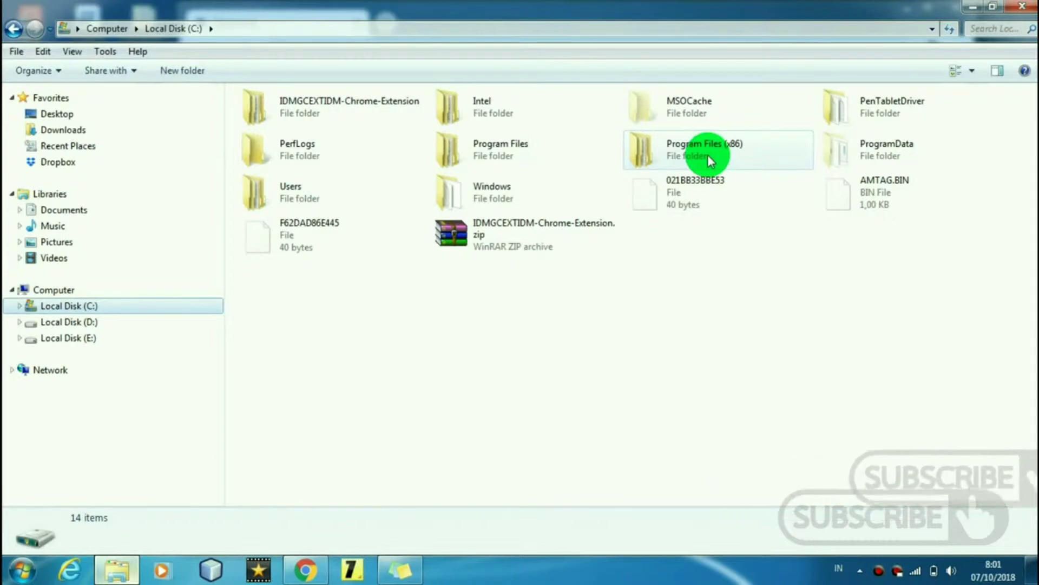
mouse_move(711, 161)
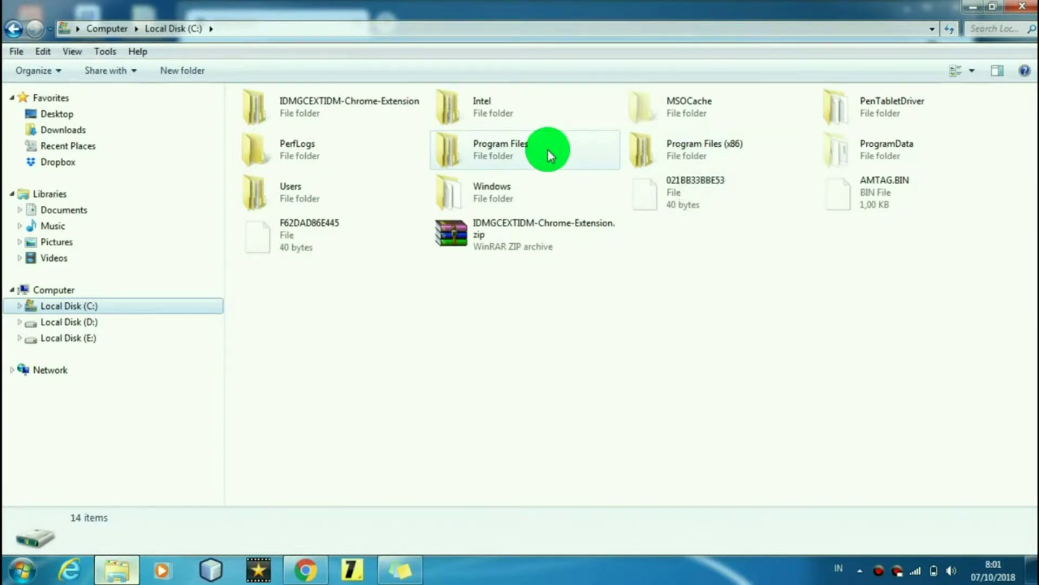
click(726, 158)
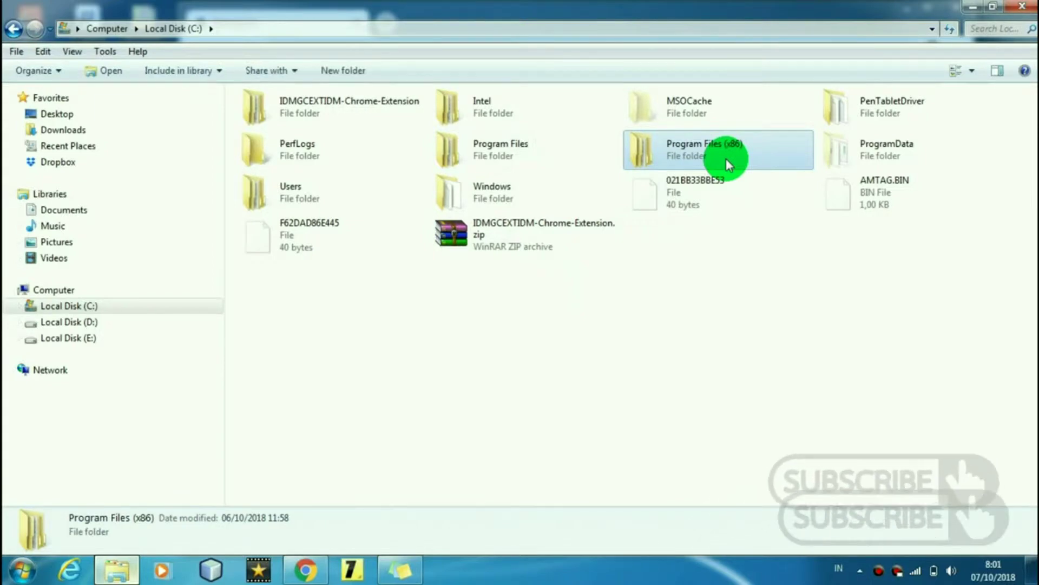
double_click(726, 158)
scroll(758, 171, down, 4)
scroll(755, 169, down, 5)
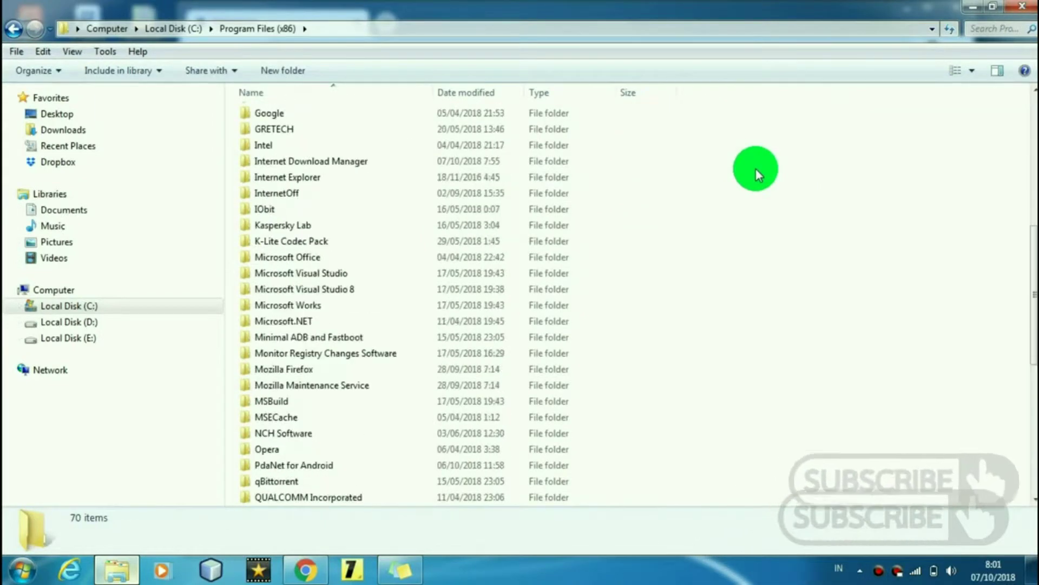
scroll(755, 167, up, 1)
click(428, 165)
double_click(427, 164)
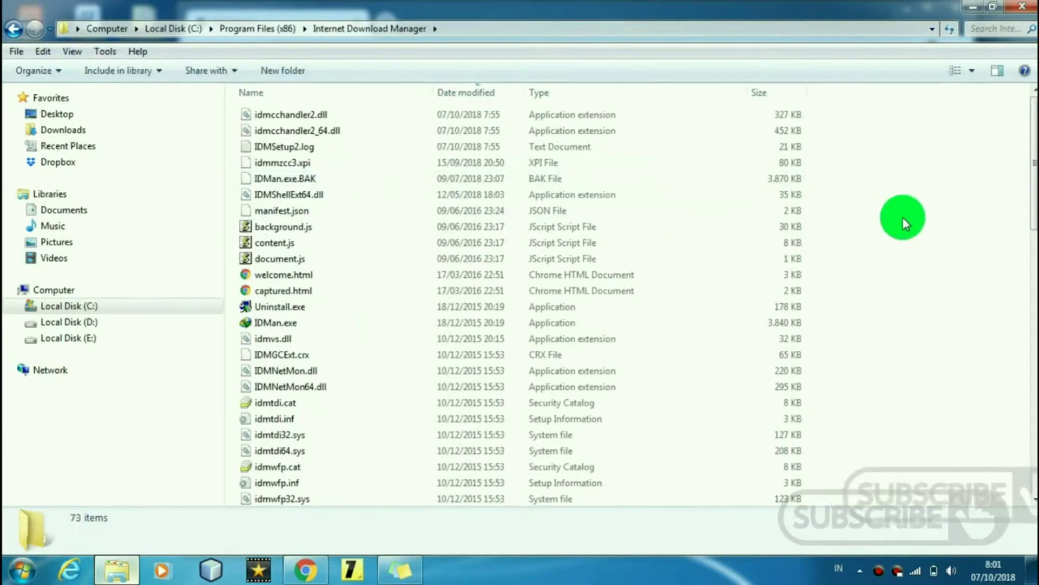
Step: Try to add IDMGCExt.crx from the folder to Chrome's Extensions page, choosing to continue despite the harm warning
click(483, 358)
drag(288, 356, 570, 327)
drag(338, 349, 338, 349)
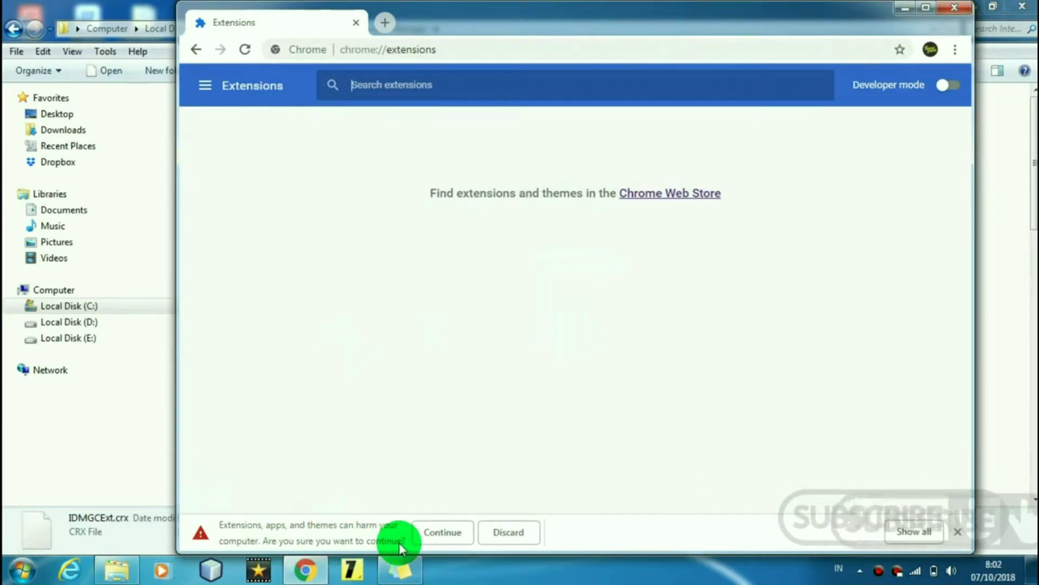
click(447, 533)
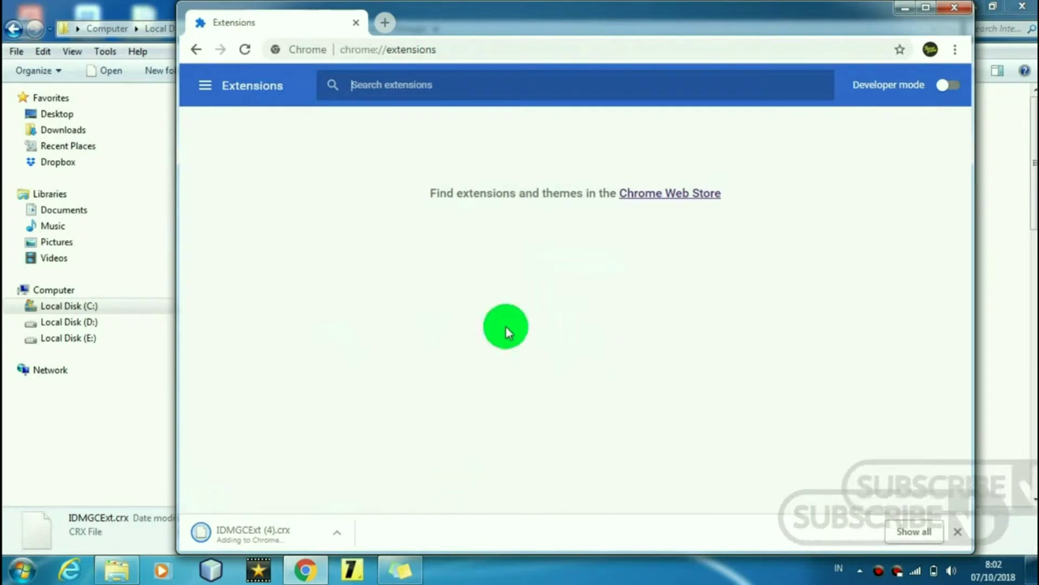
key(super+Up)
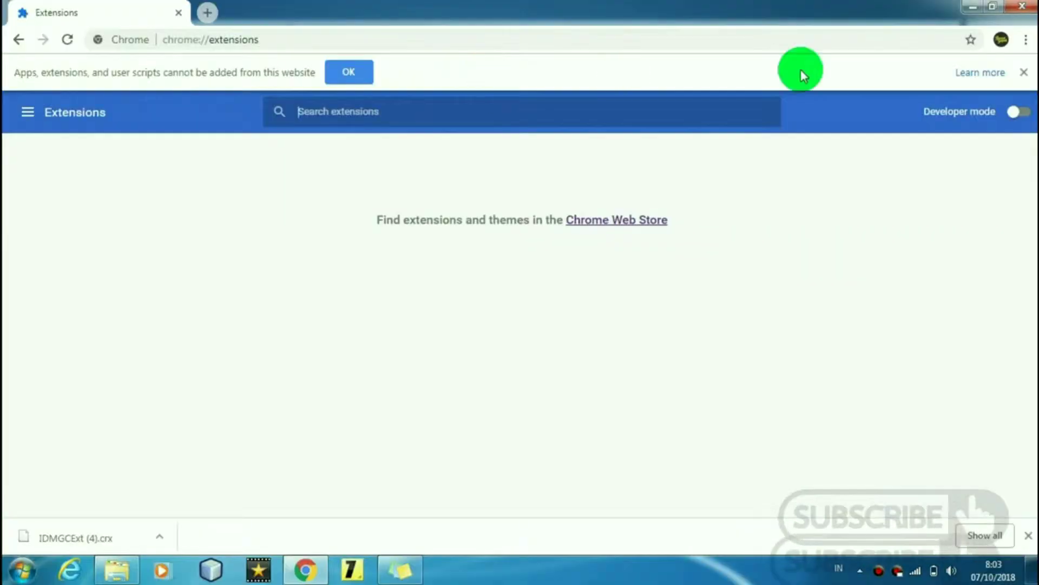
Step: Shrink the Chrome window, close the Internet Download Manager folder window and refresh the desktop
click(993, 6)
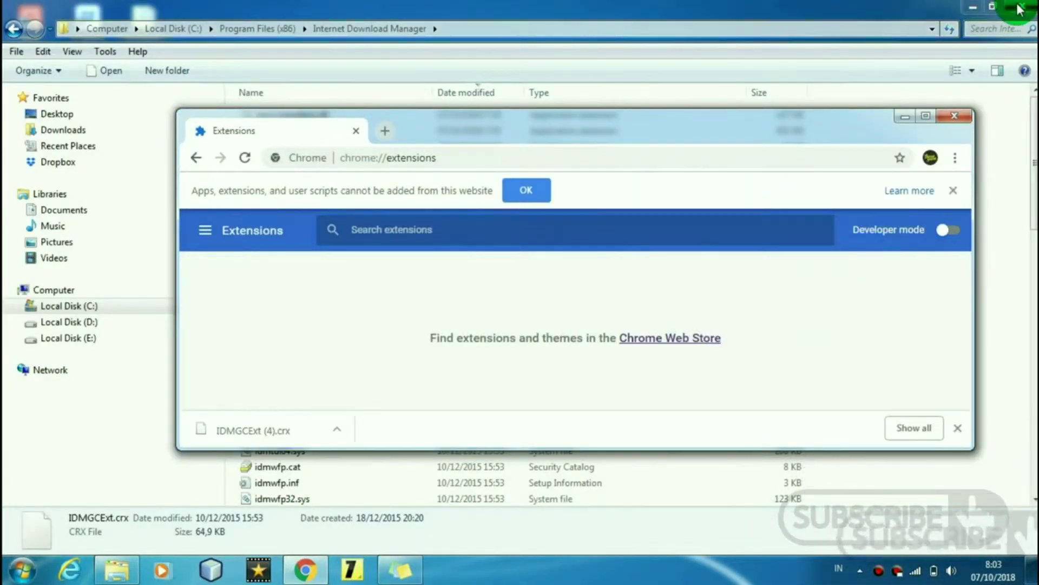
click(976, 8)
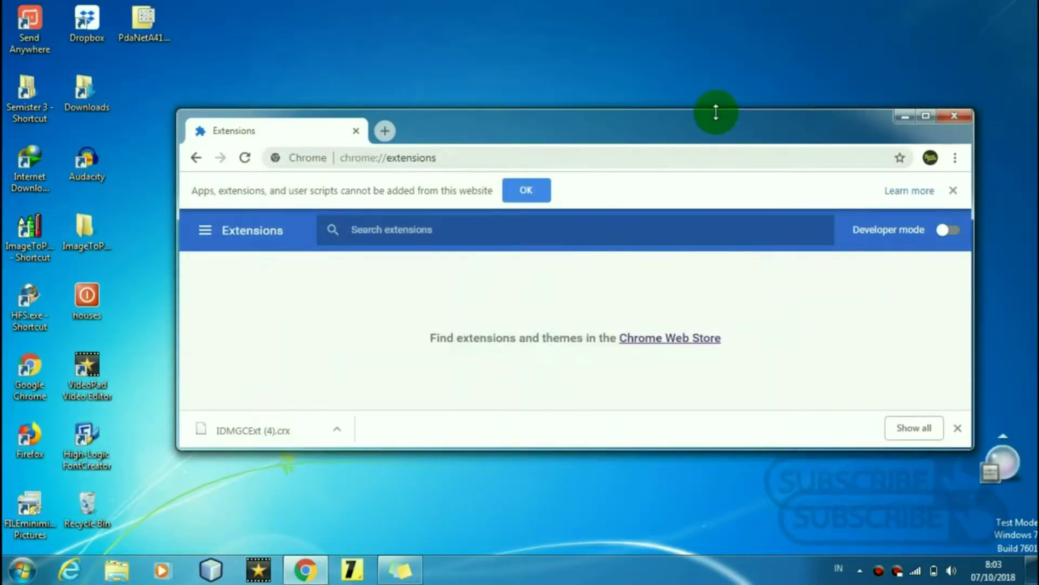
click(537, 64)
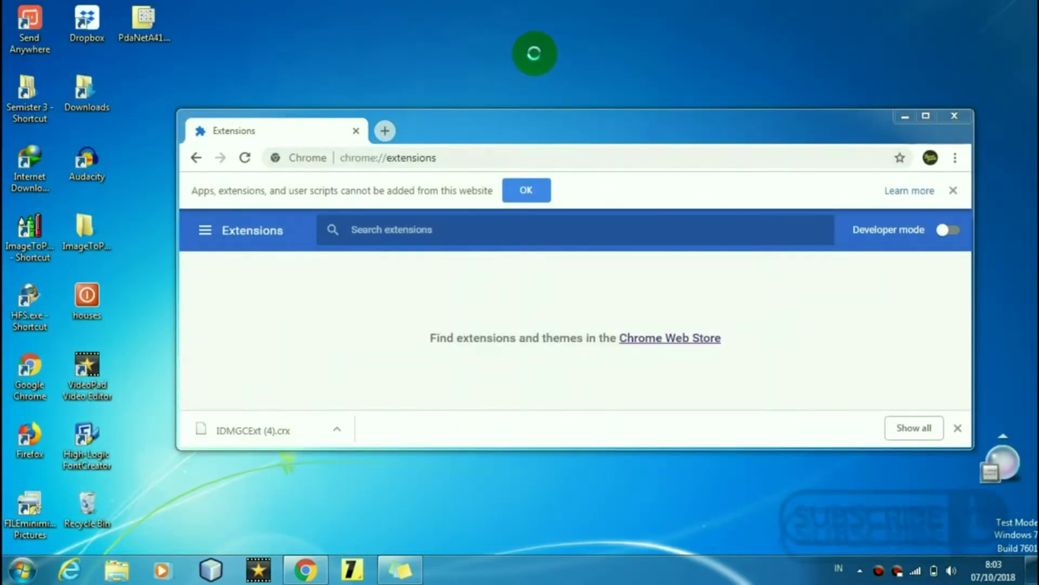
right_click(535, 60)
click(423, 104)
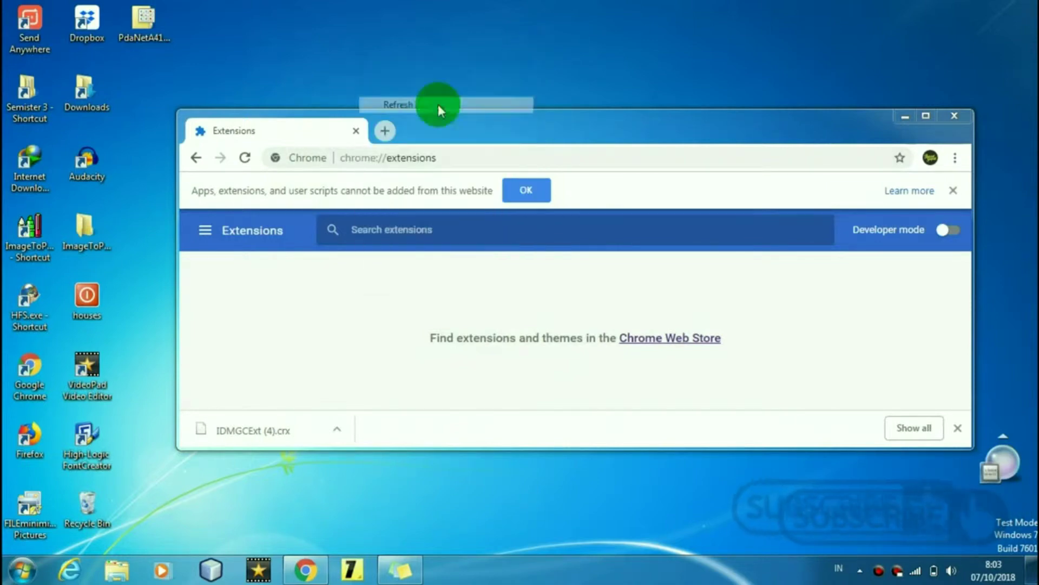
Step: Open Internet Download Manager from its background icon, check for updates and start the update to version 6.31 Build 8
click(861, 572)
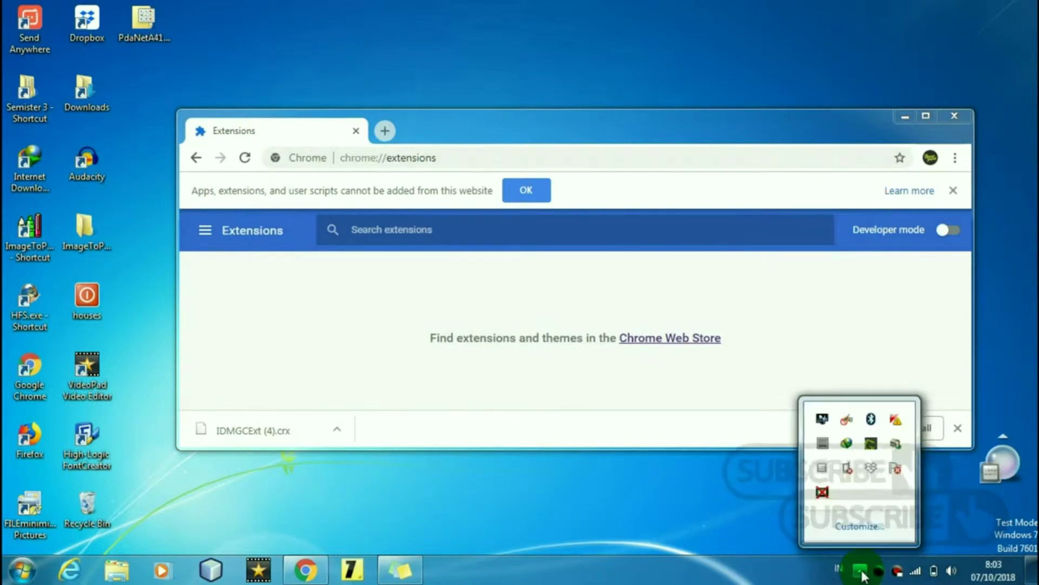
double_click(849, 447)
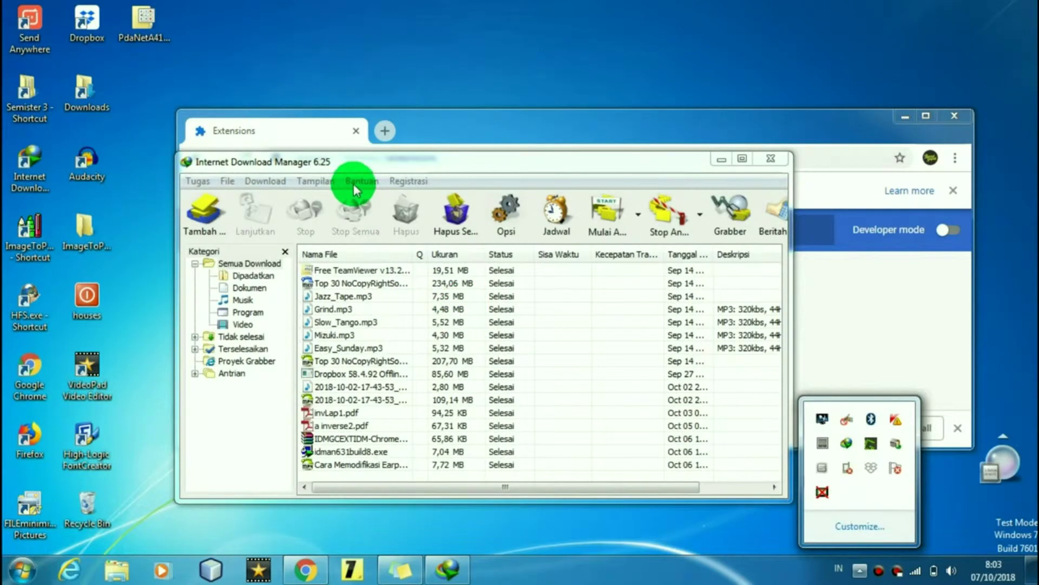
click(353, 184)
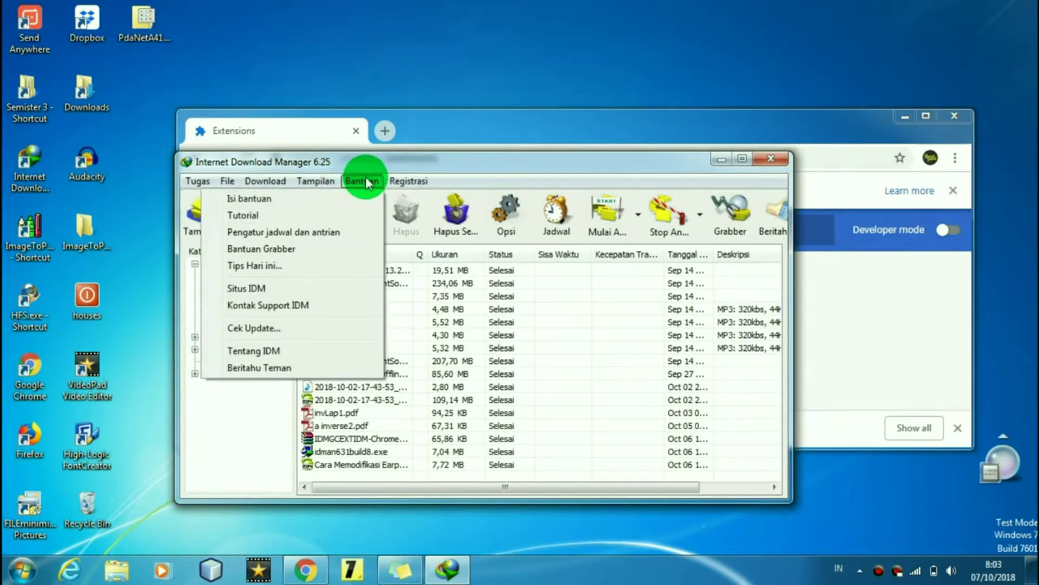
click(272, 330)
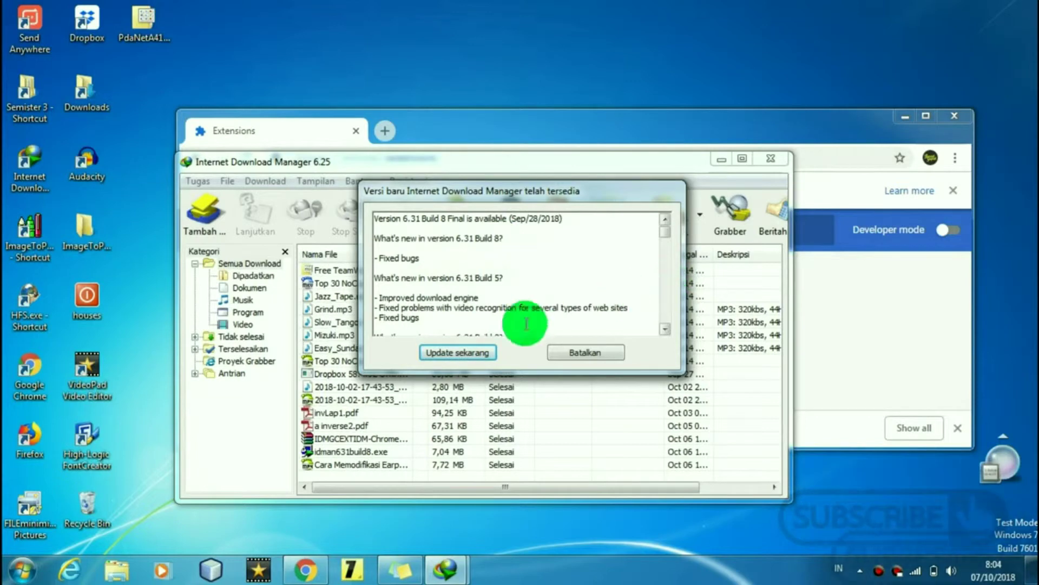
click(475, 352)
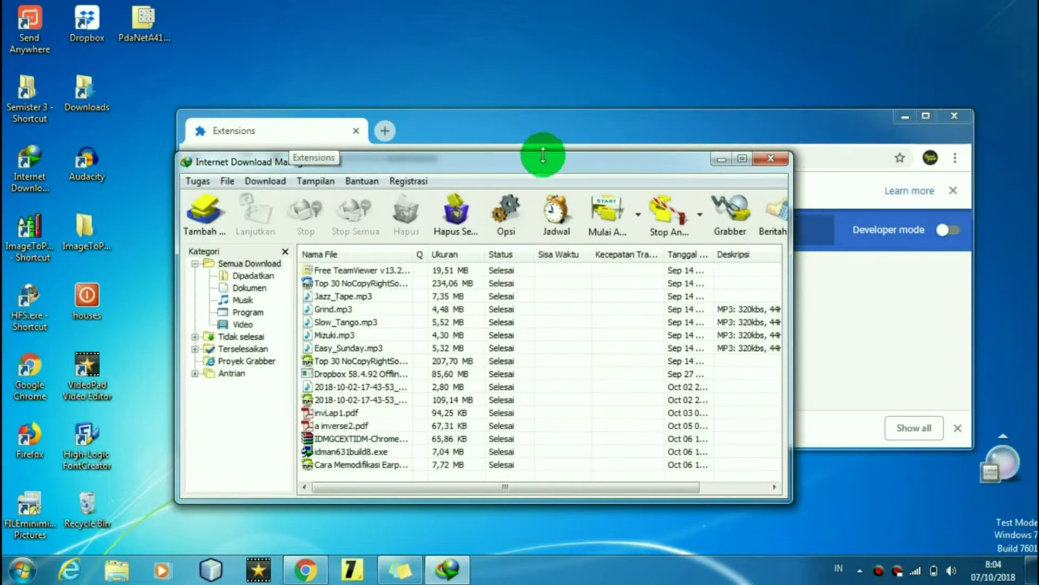
Step: Close the Internet Download Manager and Chrome windows and allow the update installer to run
click(770, 158)
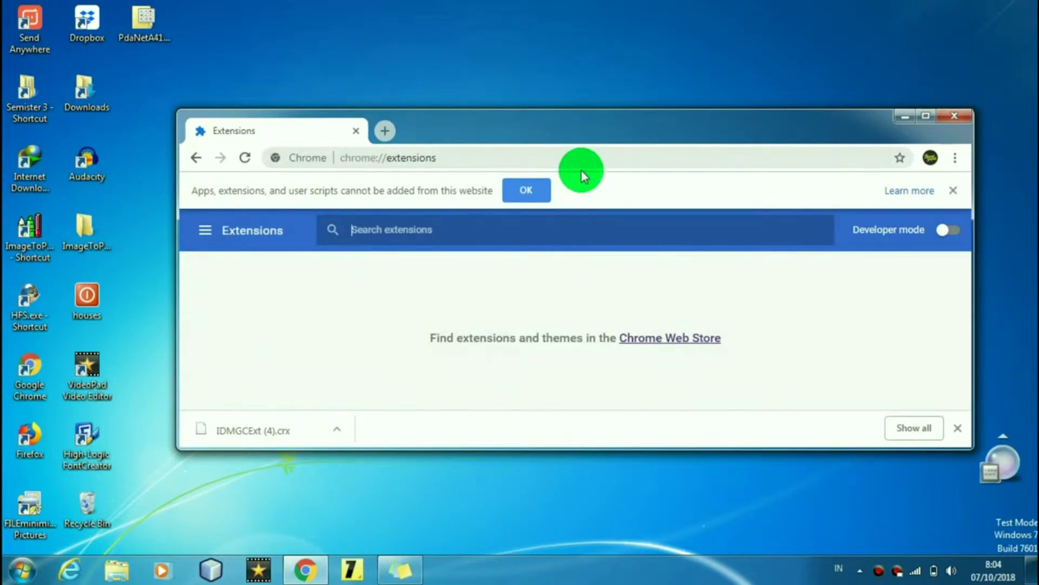
click(962, 121)
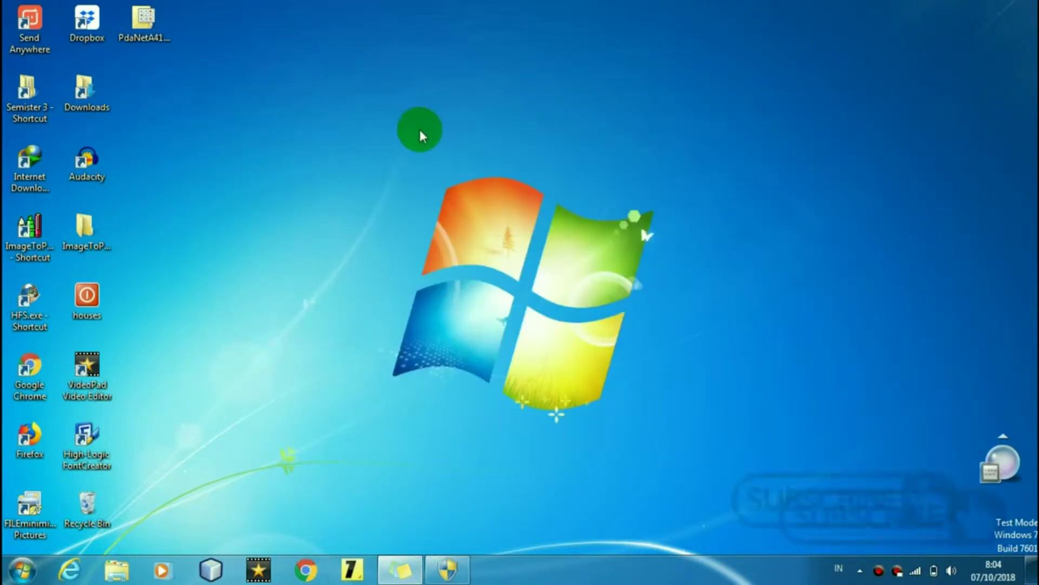
click(449, 574)
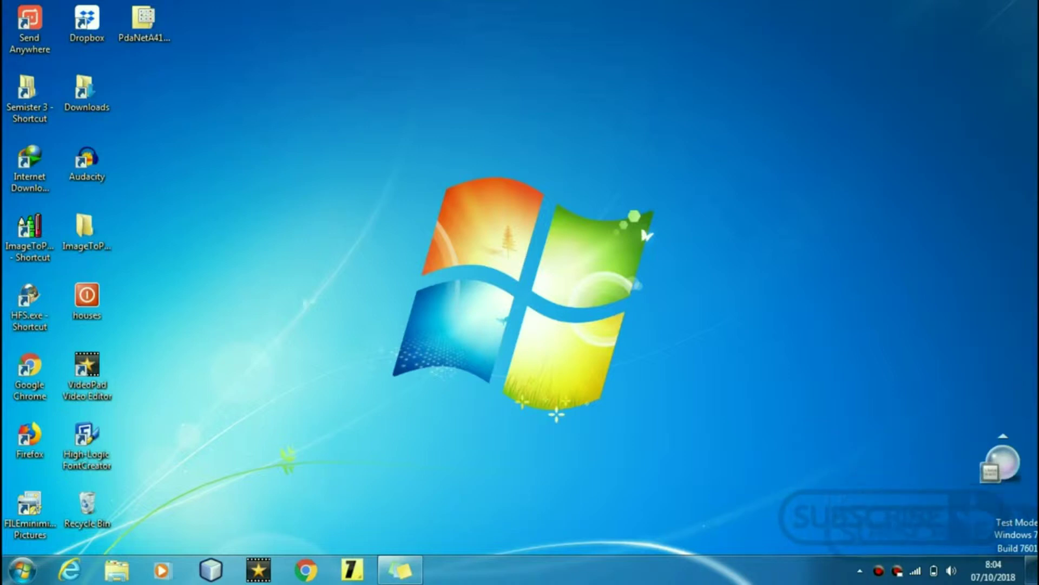
click(590, 319)
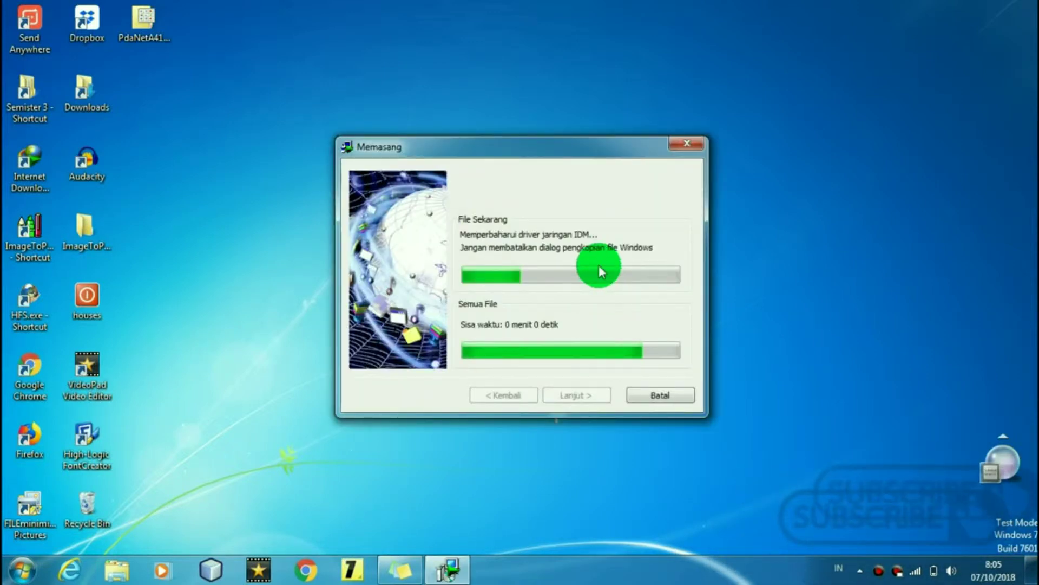
Step: Finish the Internet Download Manager quick update wizard and dismiss the serial number warning
drag(546, 141, 550, 111)
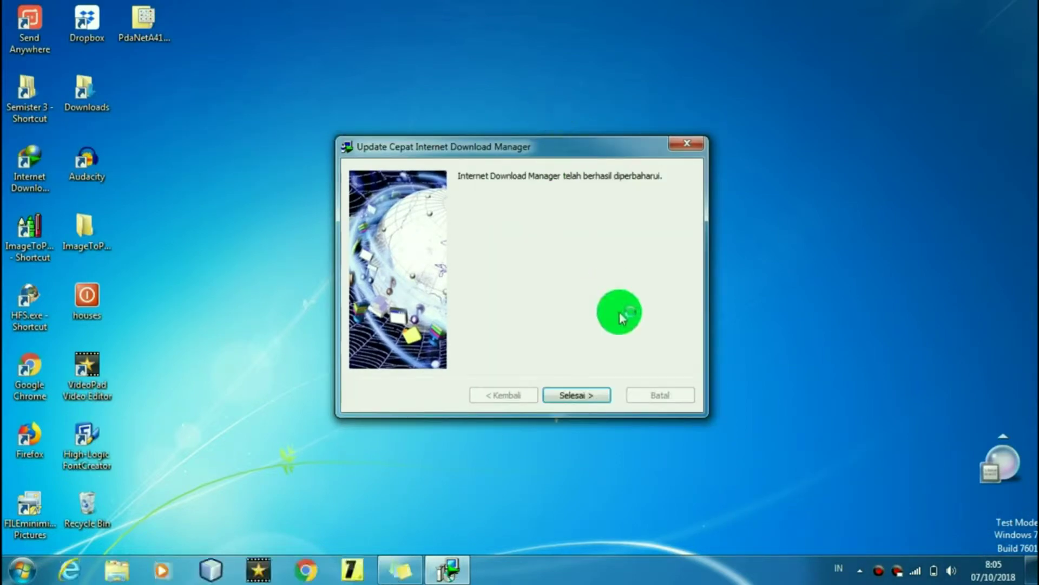
click(578, 396)
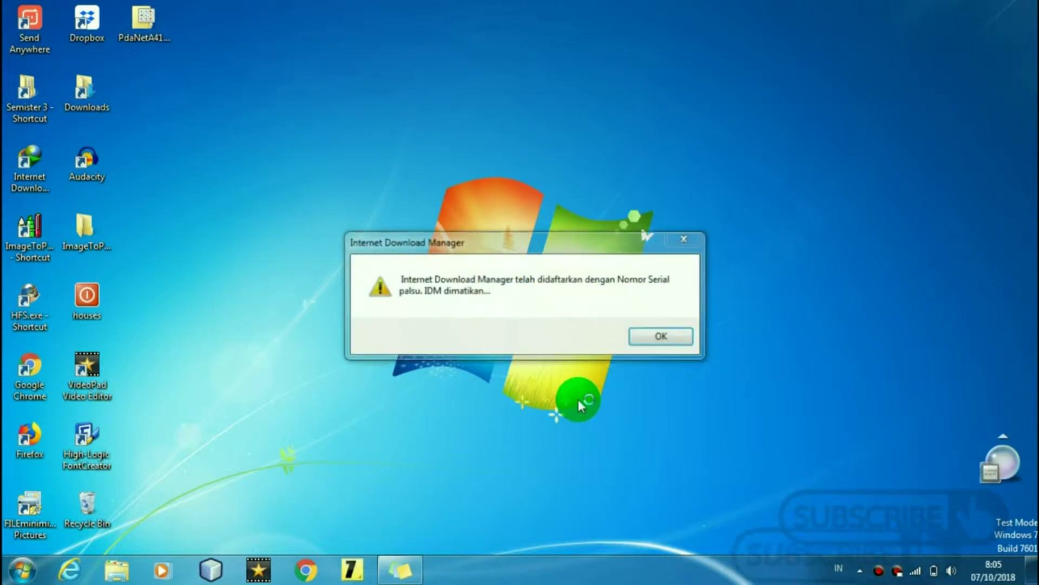
click(684, 239)
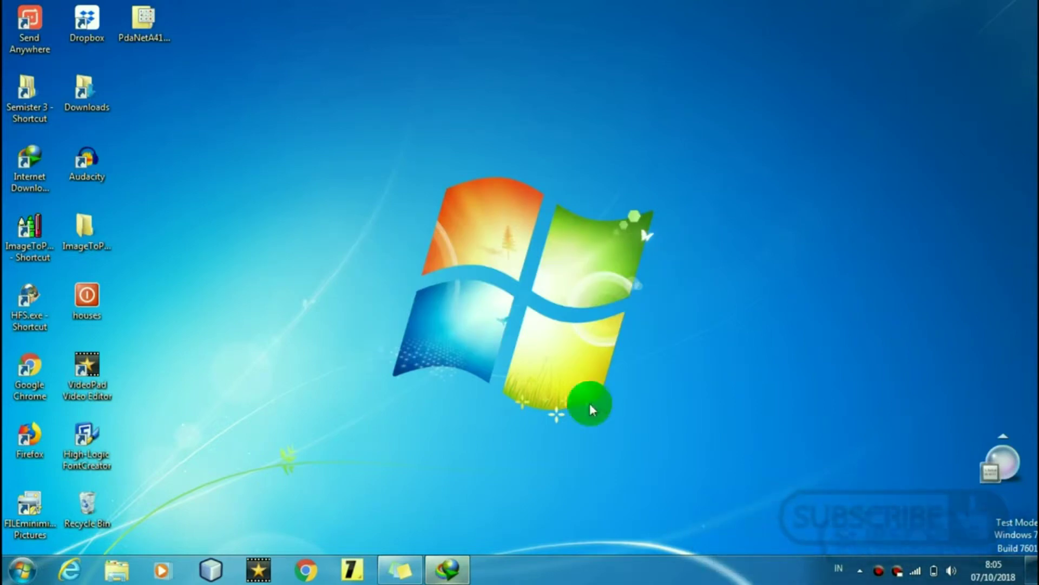
Step: Clear the leftover Internet Download Manager window entry and refresh the desktop twice
click(448, 567)
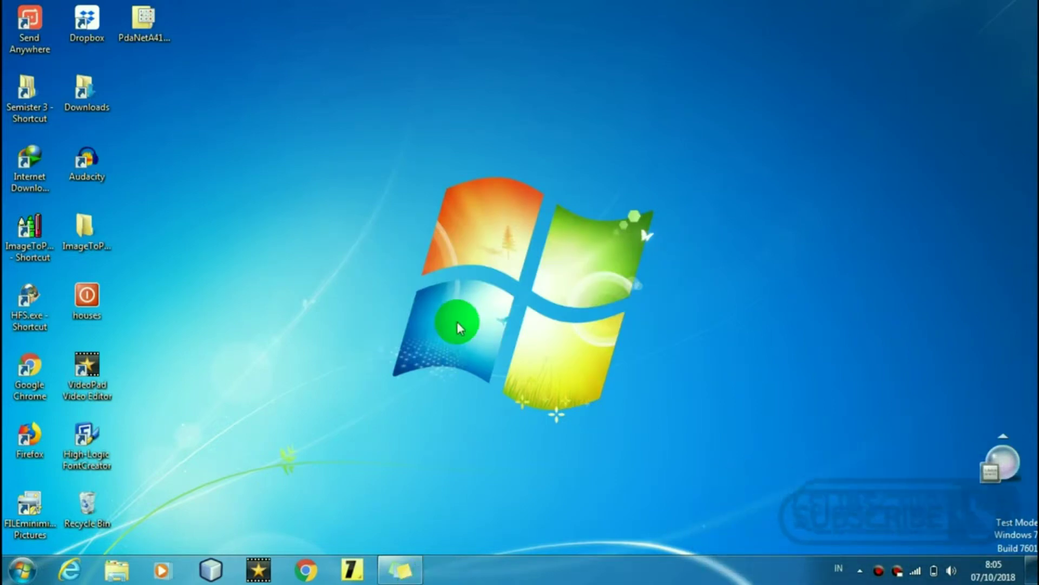
click(656, 185)
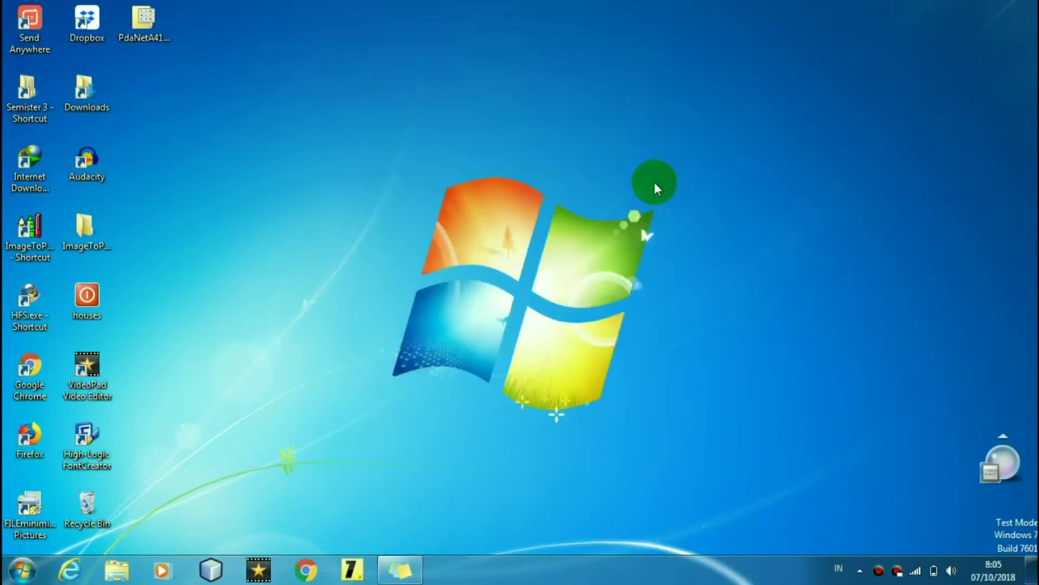
right_click(518, 218)
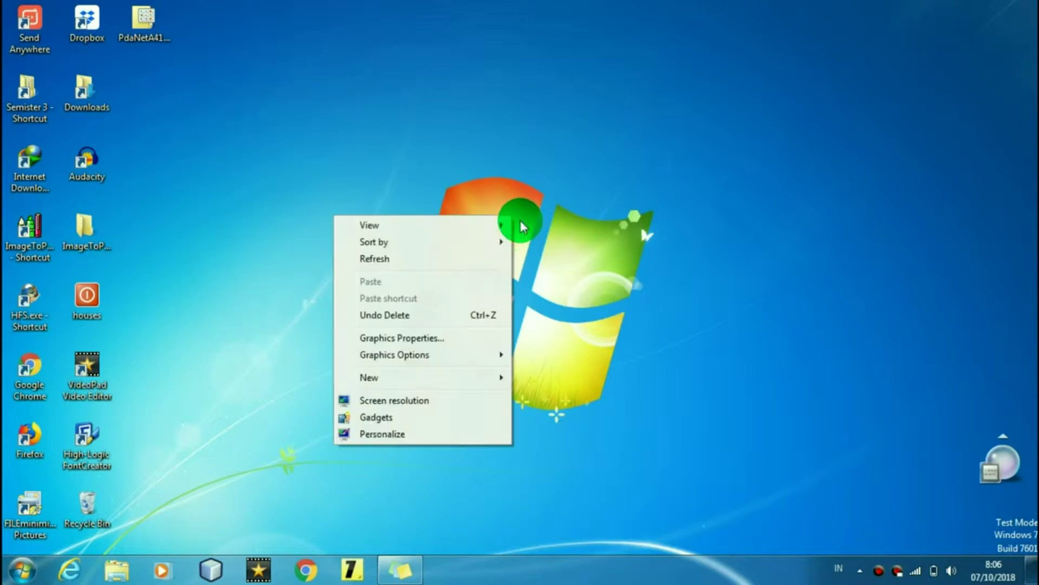
click(459, 261)
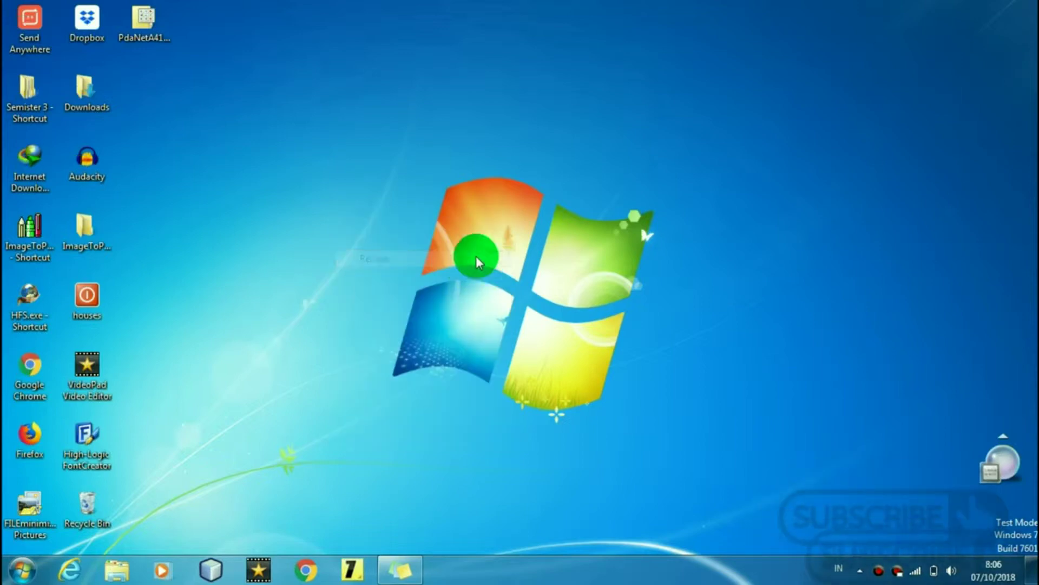
right_click(480, 215)
click(382, 257)
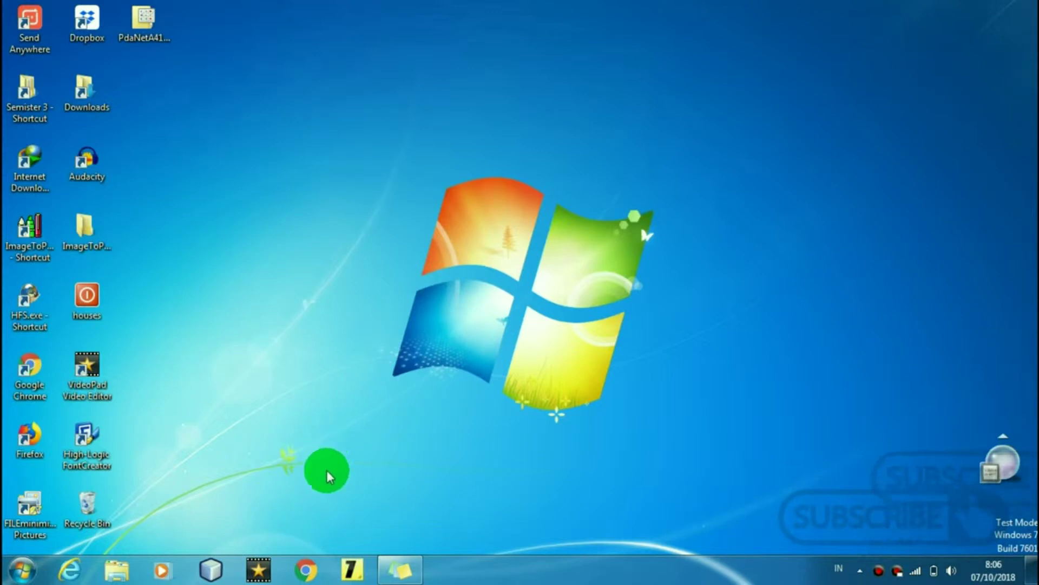
Step: Switch to Google Chrome, maximize its window and open the Extensions page
click(305, 569)
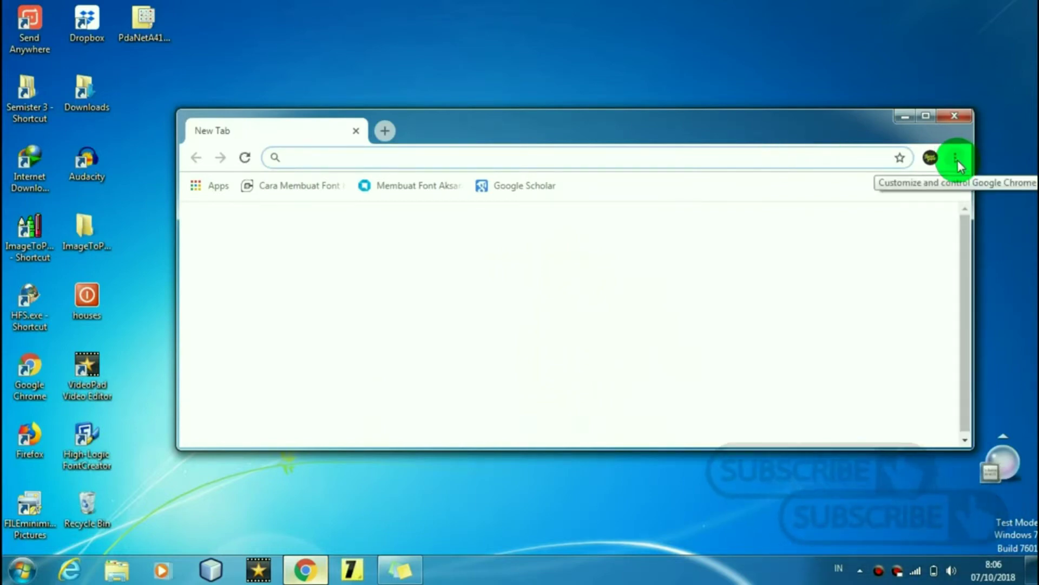
click(956, 158)
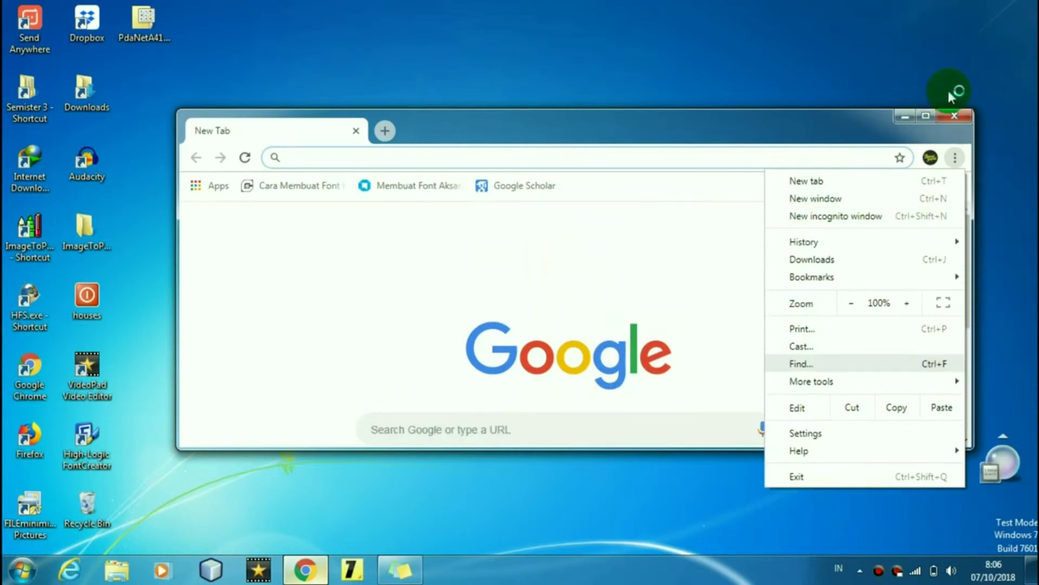
click(927, 116)
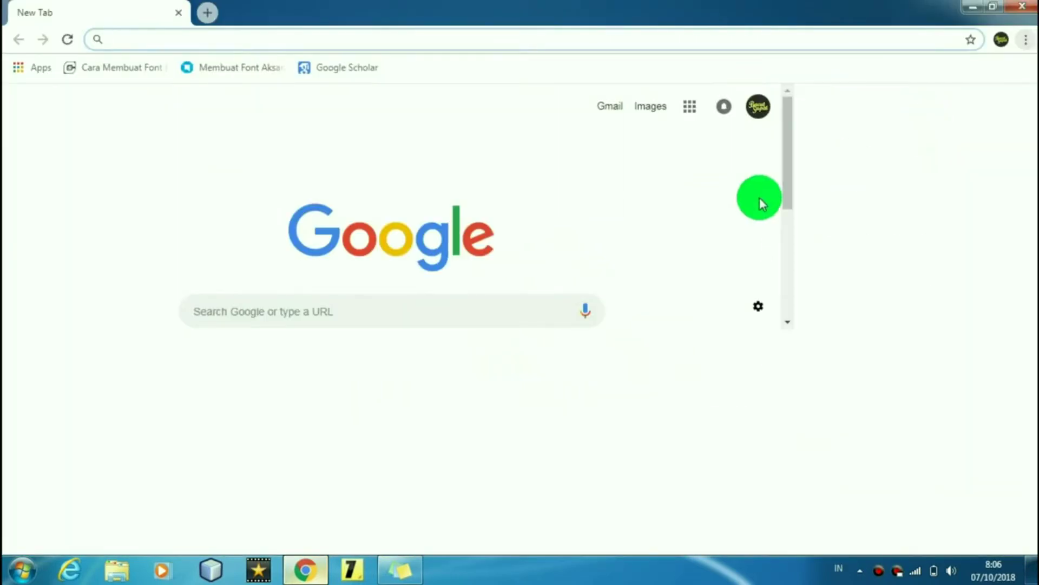
click(1027, 40)
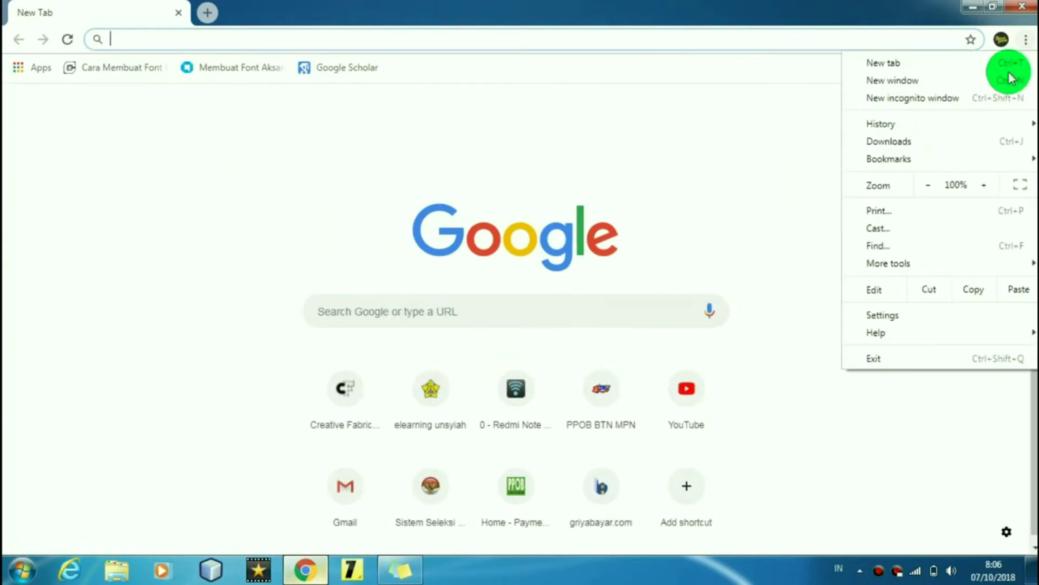
mouse_move(891, 264)
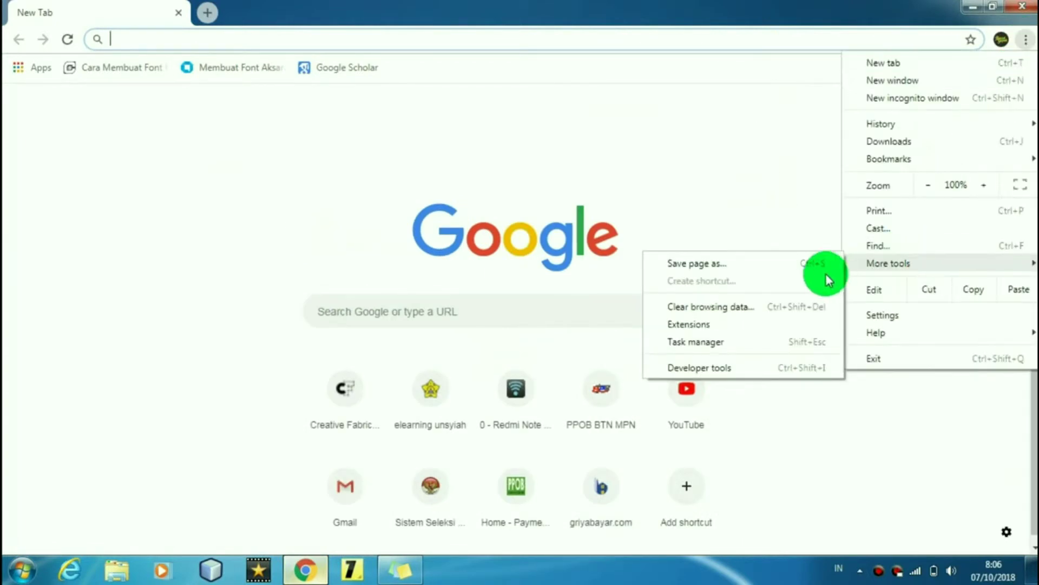
click(689, 324)
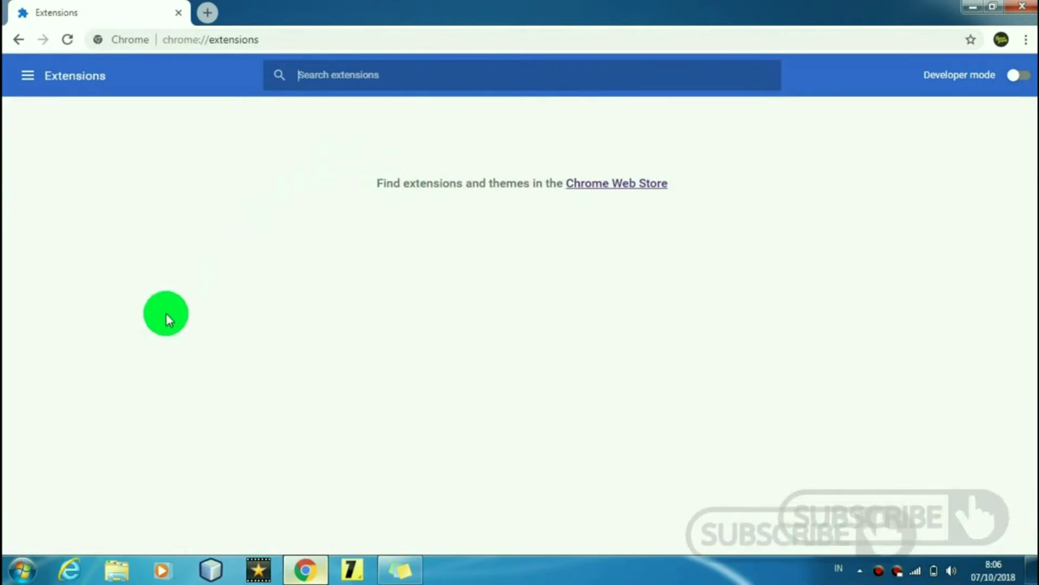
Step: Switch to Windows Explorer and open the Internet Download Manager folder inside Program Files (x86) on Local Disk (C:)
click(116, 569)
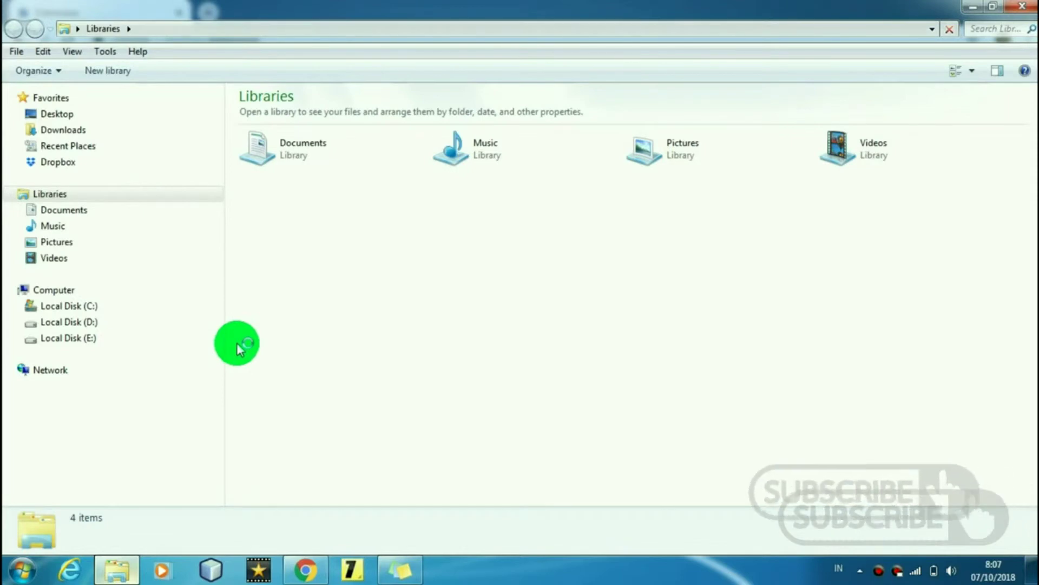
click(157, 307)
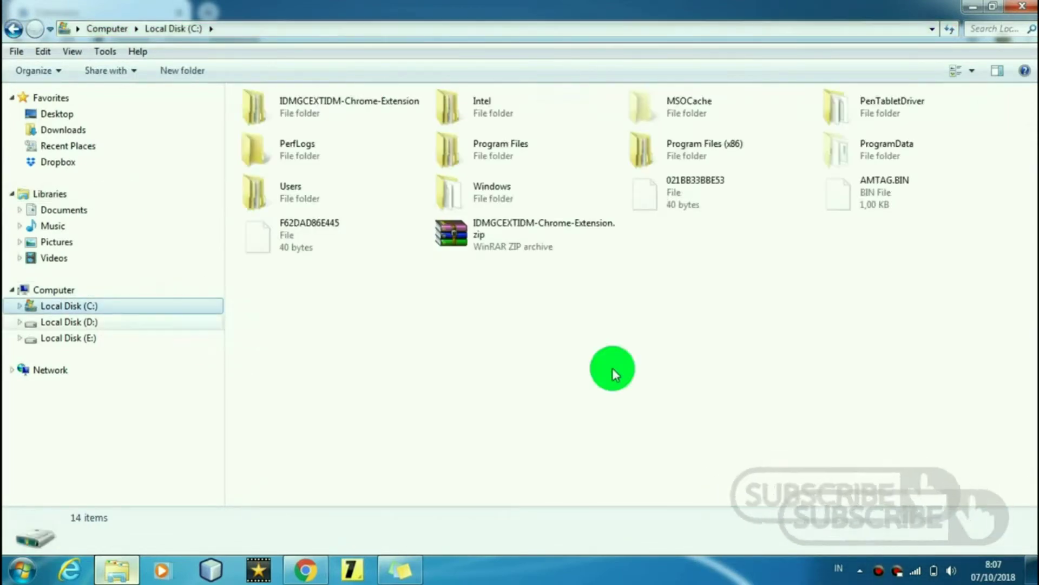
click(723, 160)
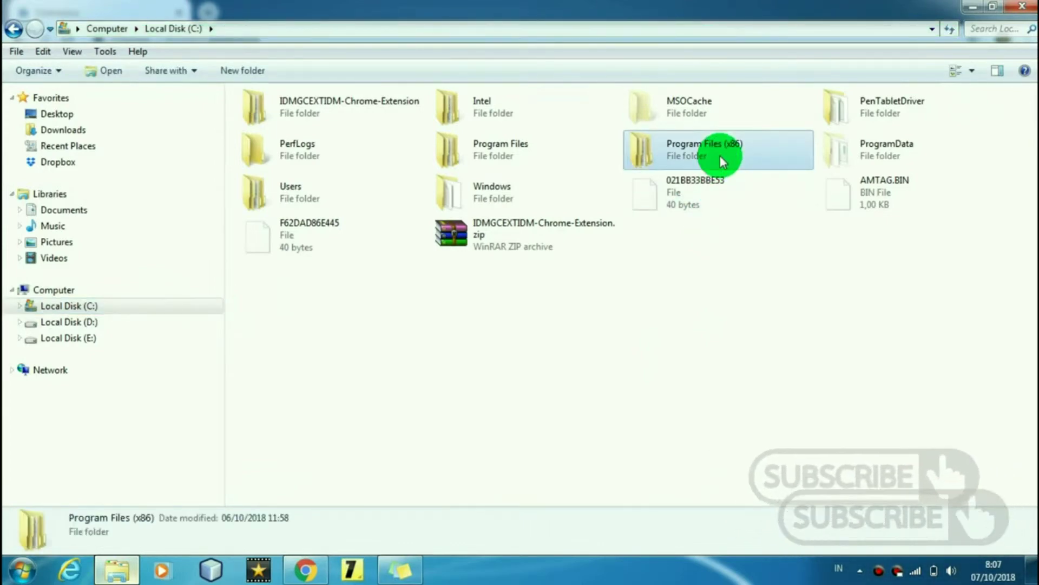
double_click(724, 161)
scroll(775, 257, down, 4)
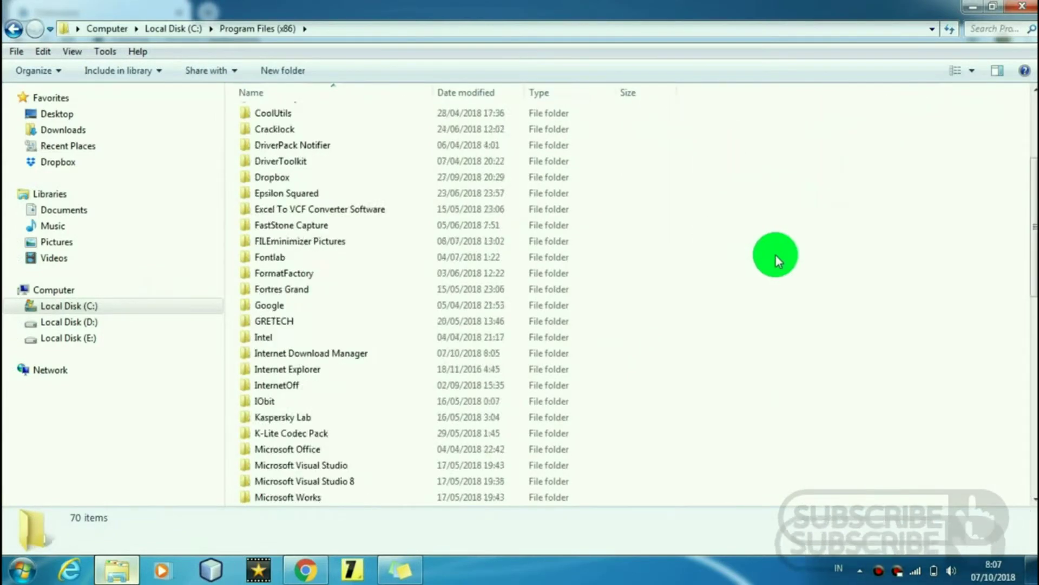
scroll(776, 260, down, 2)
click(354, 257)
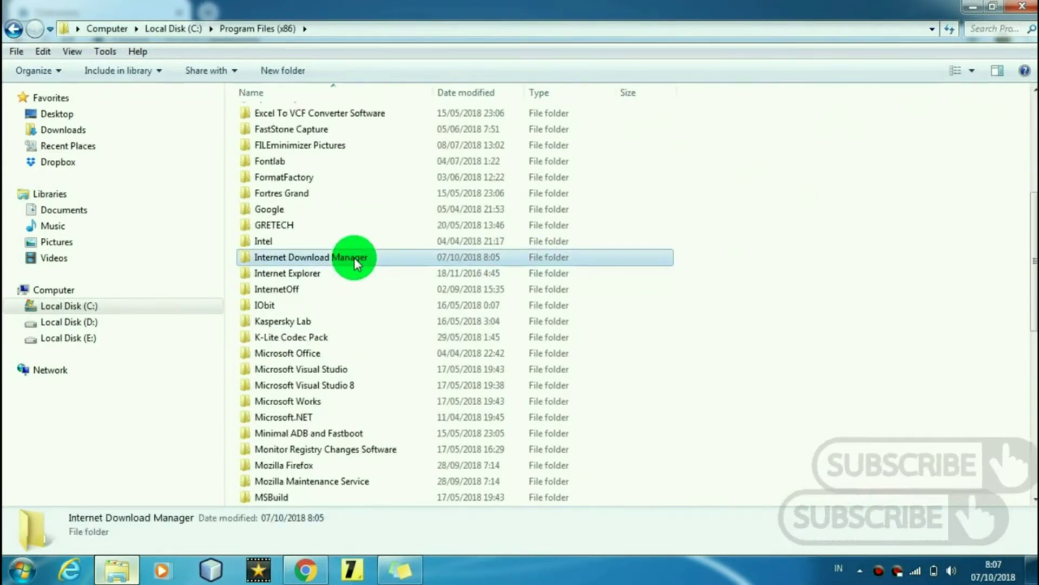
double_click(355, 258)
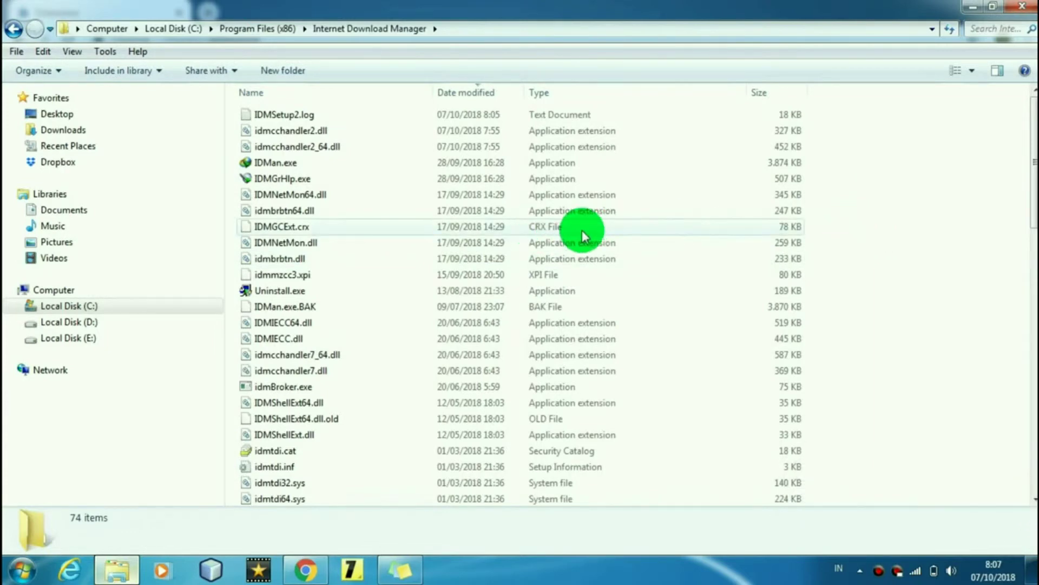
Step: Try to add IDMGCExt.crx to Chrome's Extensions page, accepting the harm warning and dismissing the notice
click(255, 228)
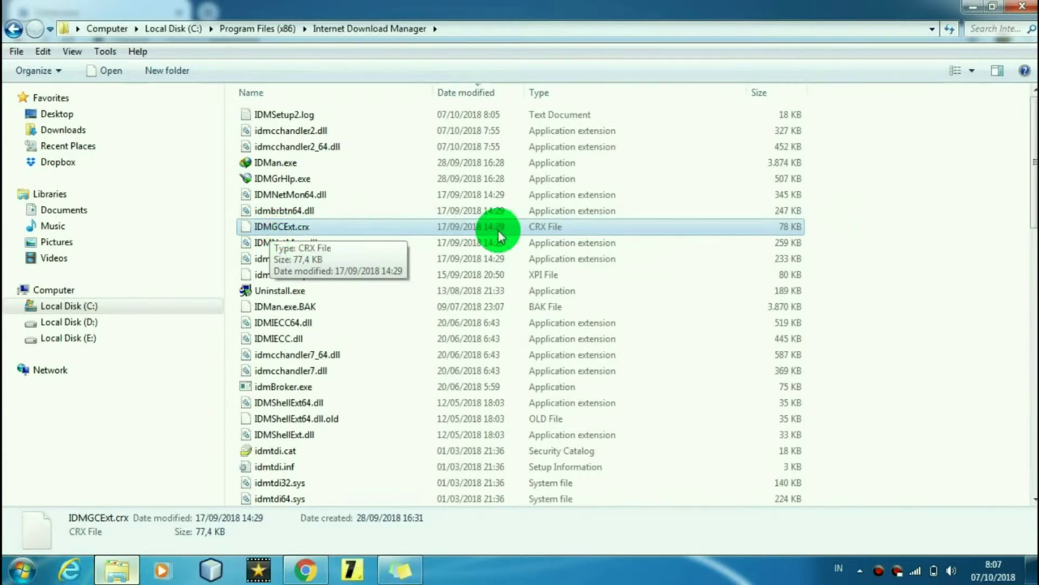
drag(568, 227, 456, 238)
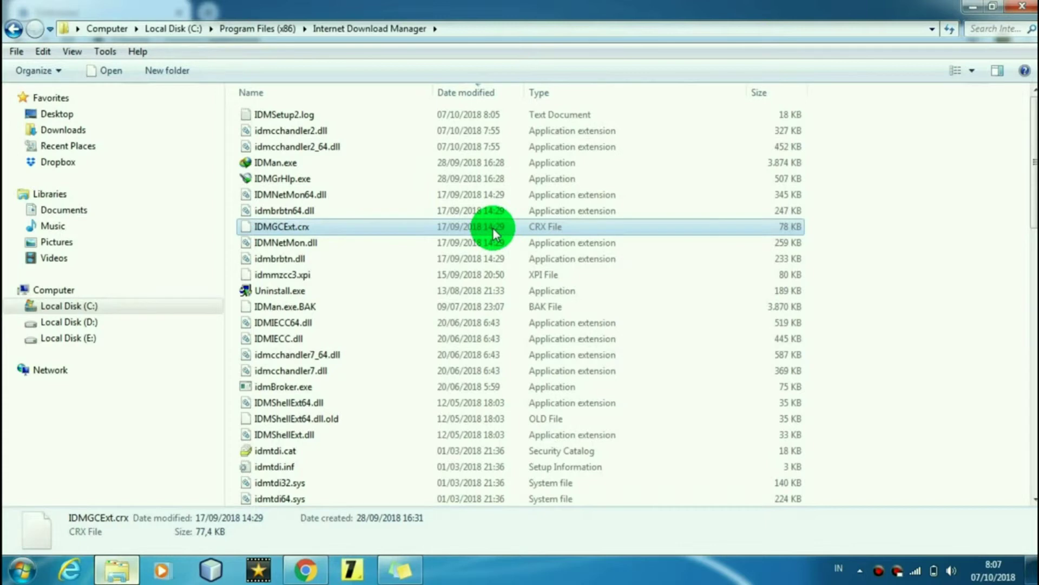
drag(493, 227, 535, 260)
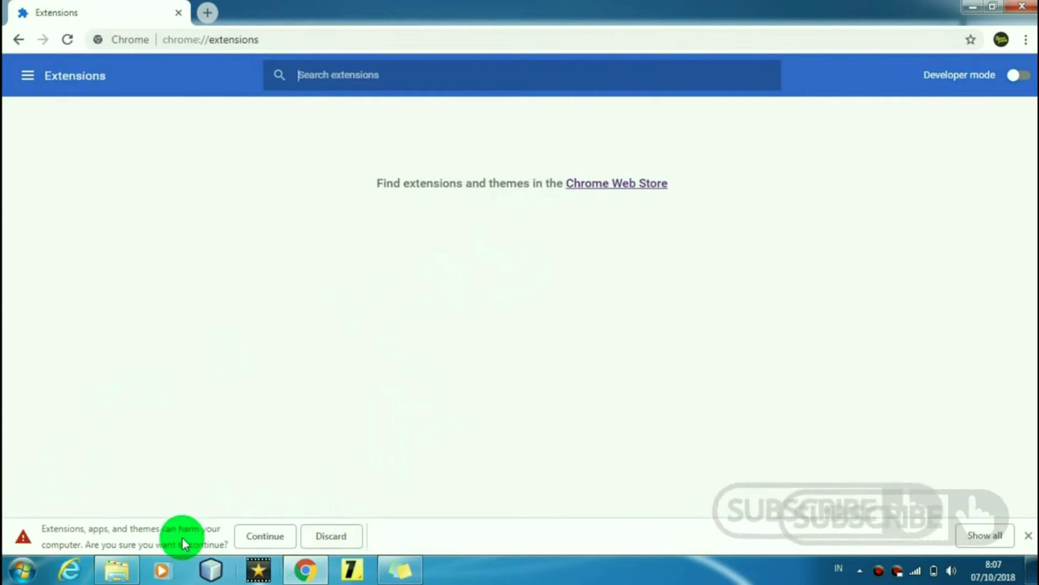
click(266, 536)
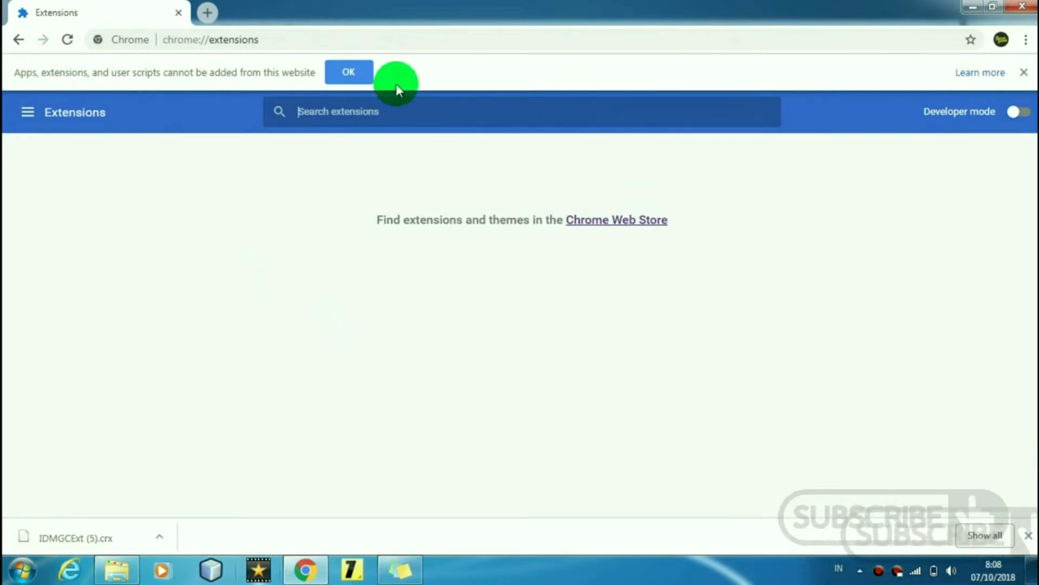
click(358, 71)
click(360, 71)
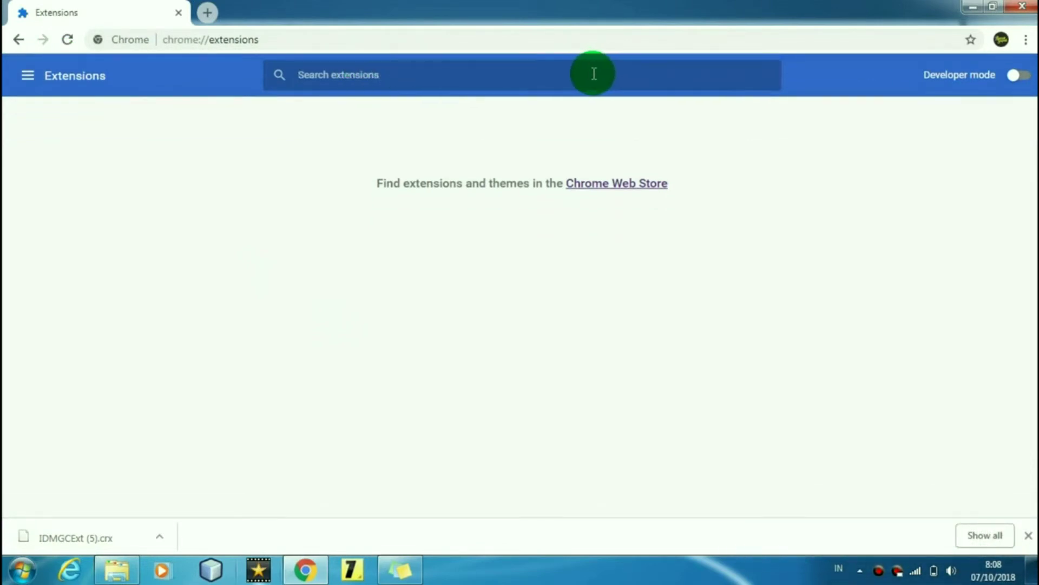
Step: Turn on Developer mode and try again to add IDMGCExt.crx to Chrome's Extensions page, accepting the warning and dismissing the notice
click(995, 76)
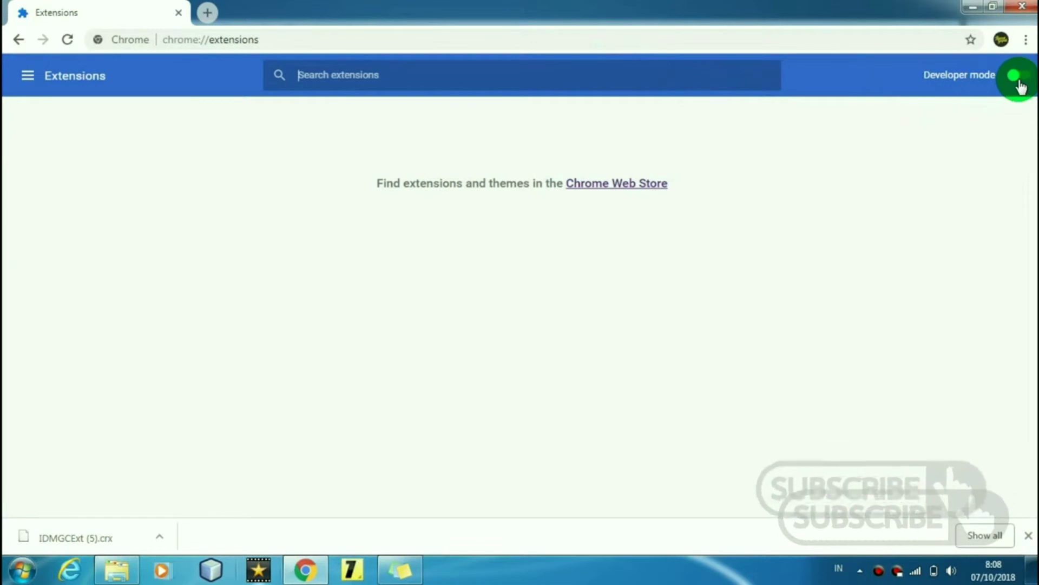
click(1019, 80)
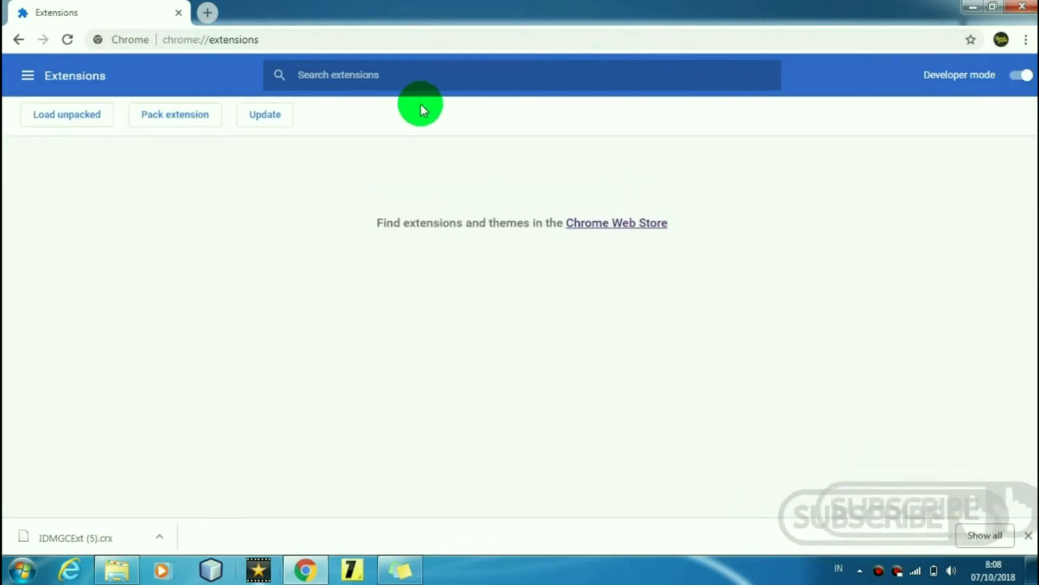
click(108, 567)
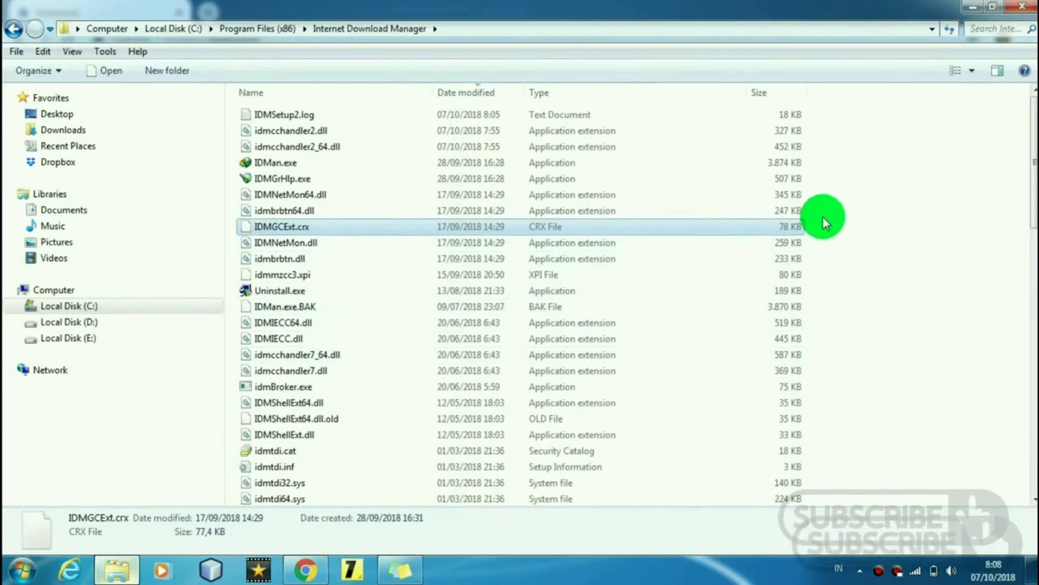
click(823, 219)
click(612, 211)
click(548, 227)
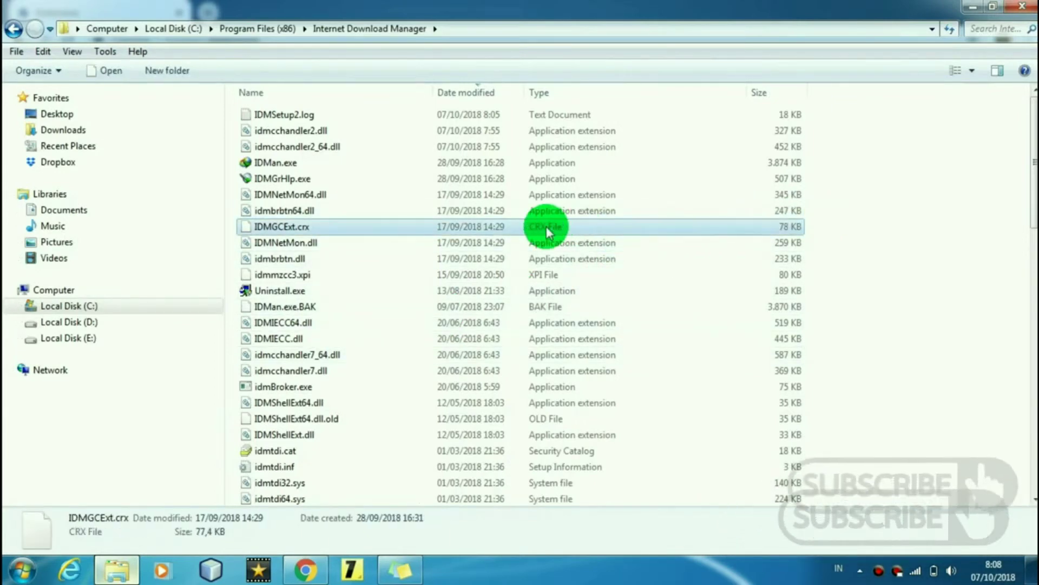
drag(528, 242, 487, 305)
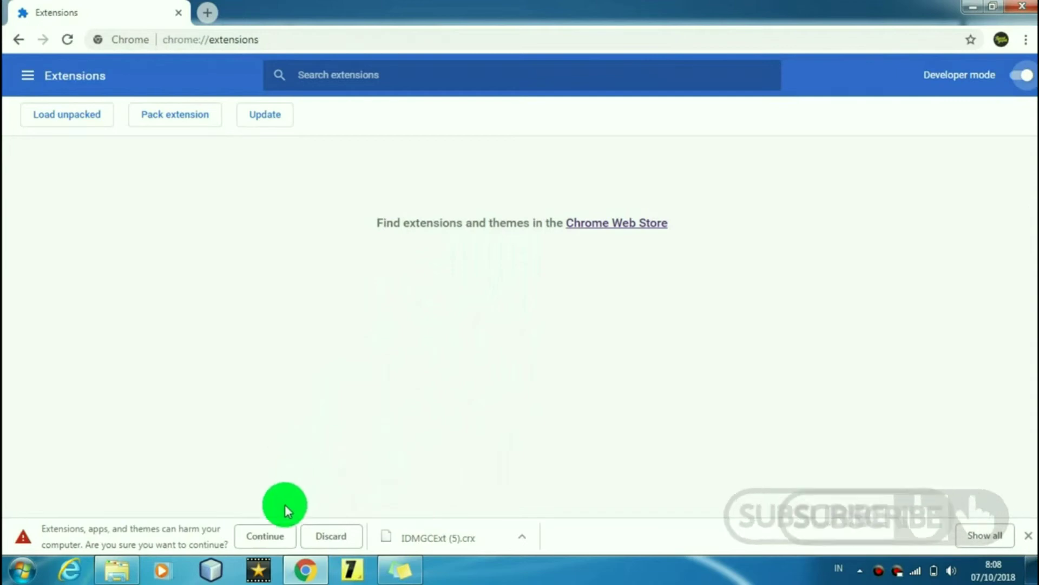
click(266, 536)
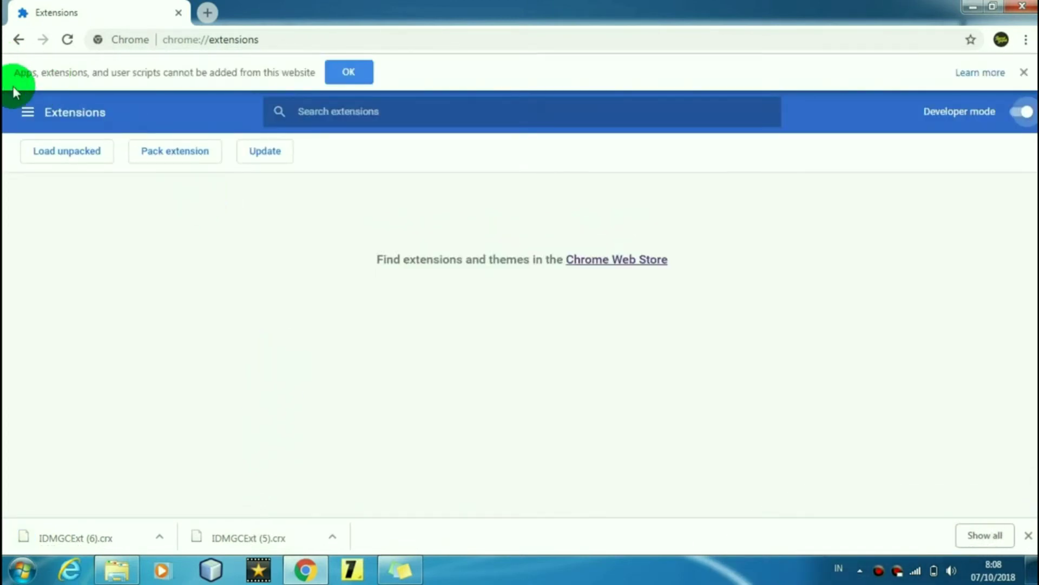
click(360, 74)
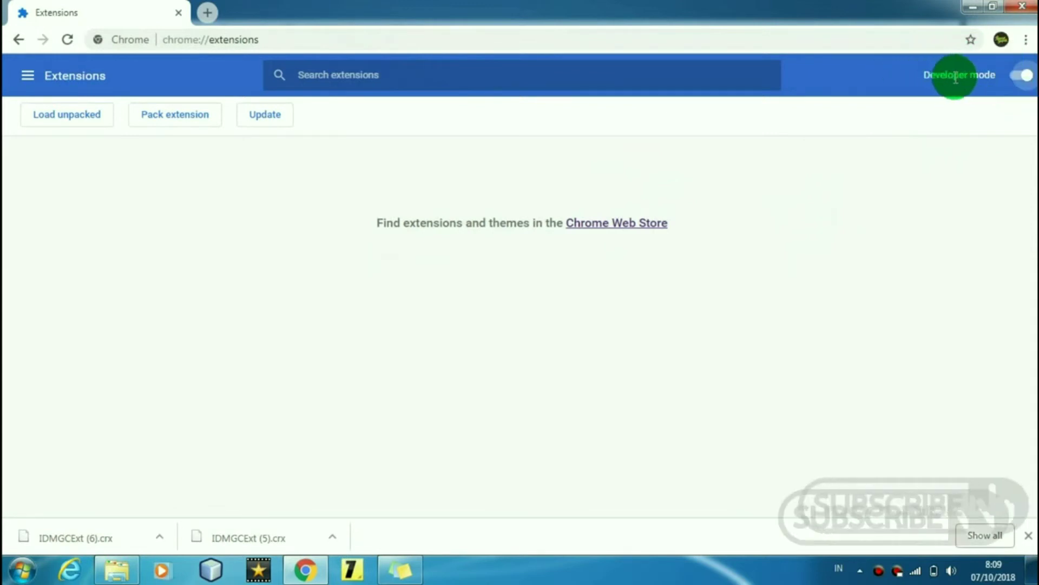
Step: Switch Developer mode off and on again, and close the Chrome window
click(1023, 81)
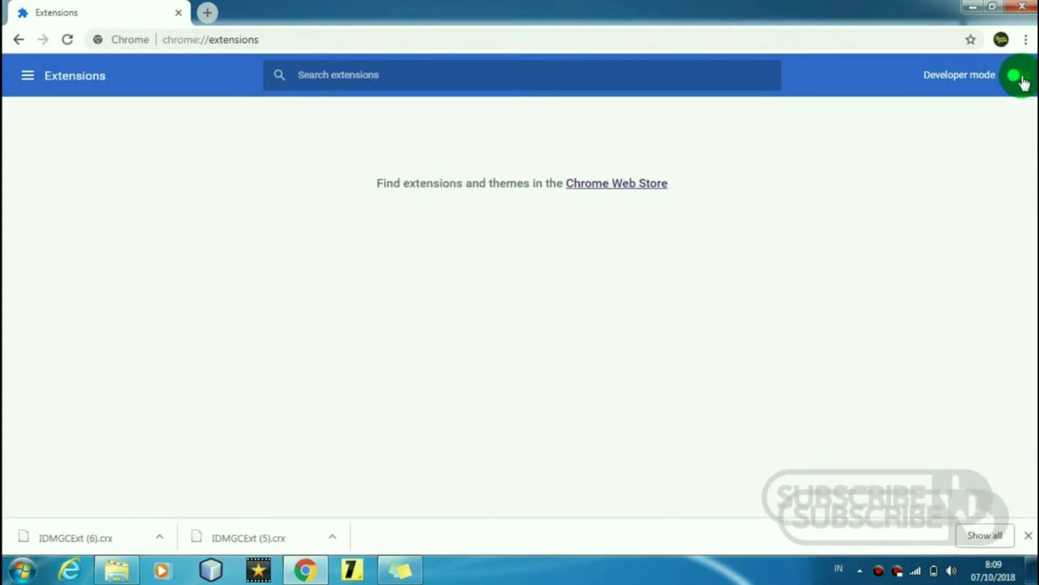
click(1023, 81)
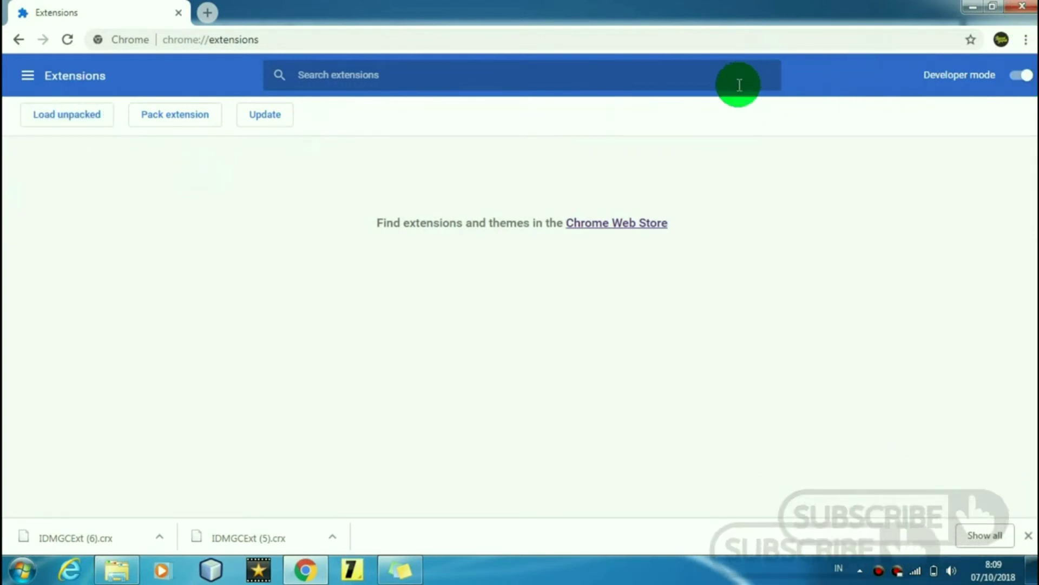
click(1021, 14)
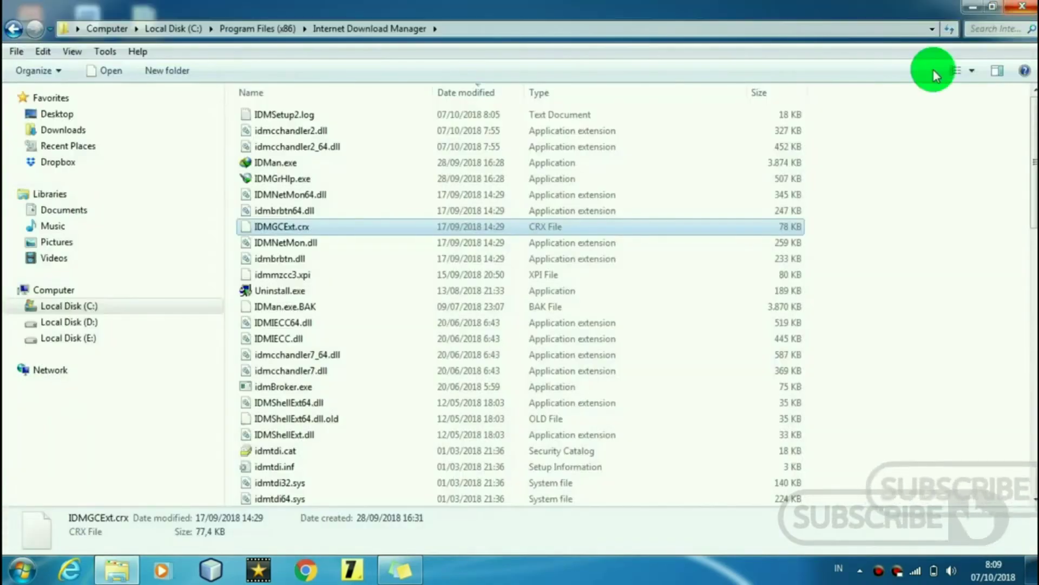
Step: Minimize the Internet Download Manager folder window and refresh the desktop
click(973, 6)
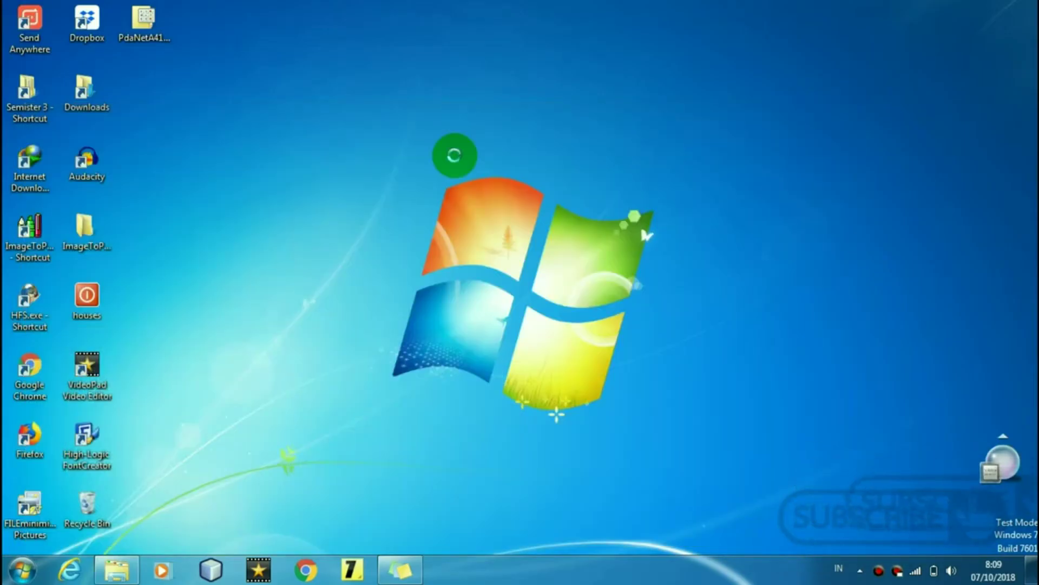
right_click(455, 154)
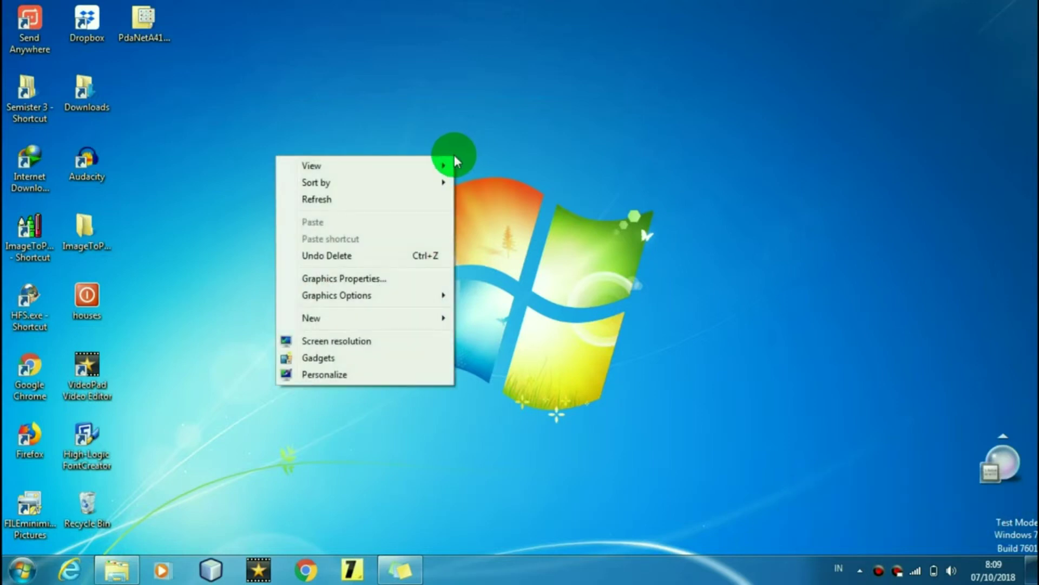
click(372, 196)
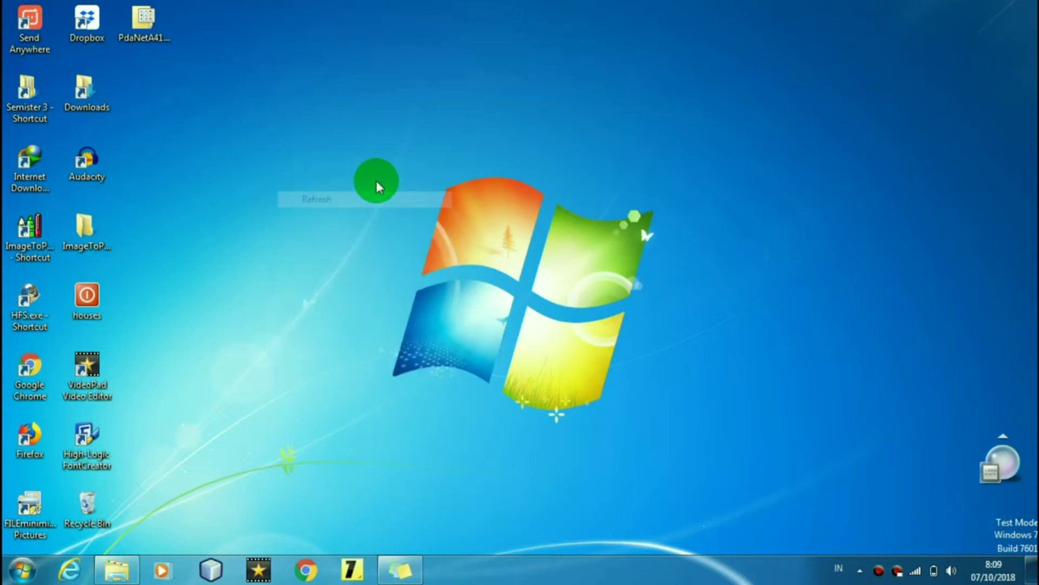
Step: Start Chrome again and open its Extensions page
click(313, 570)
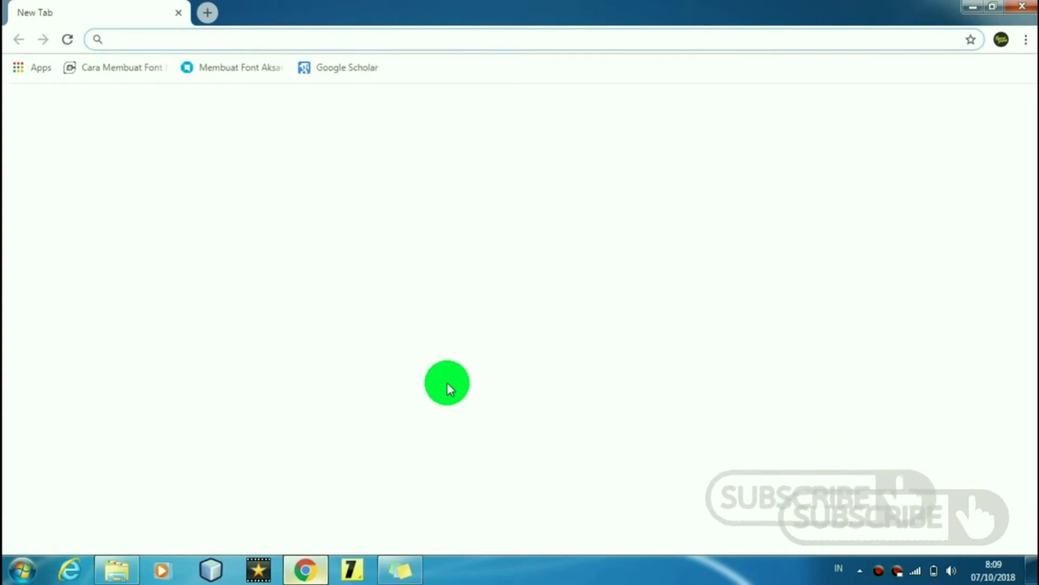
click(1026, 41)
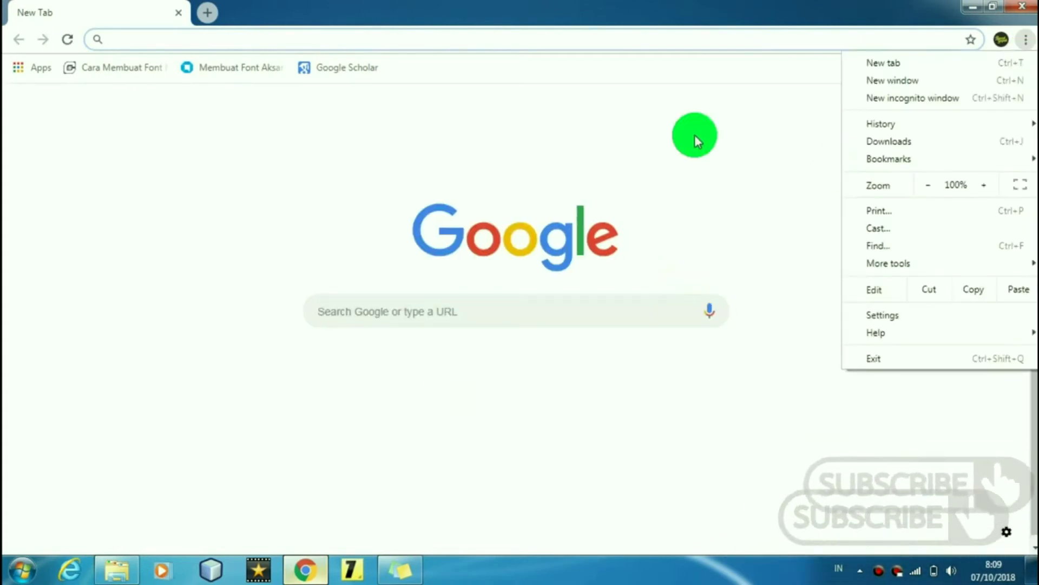
click(902, 267)
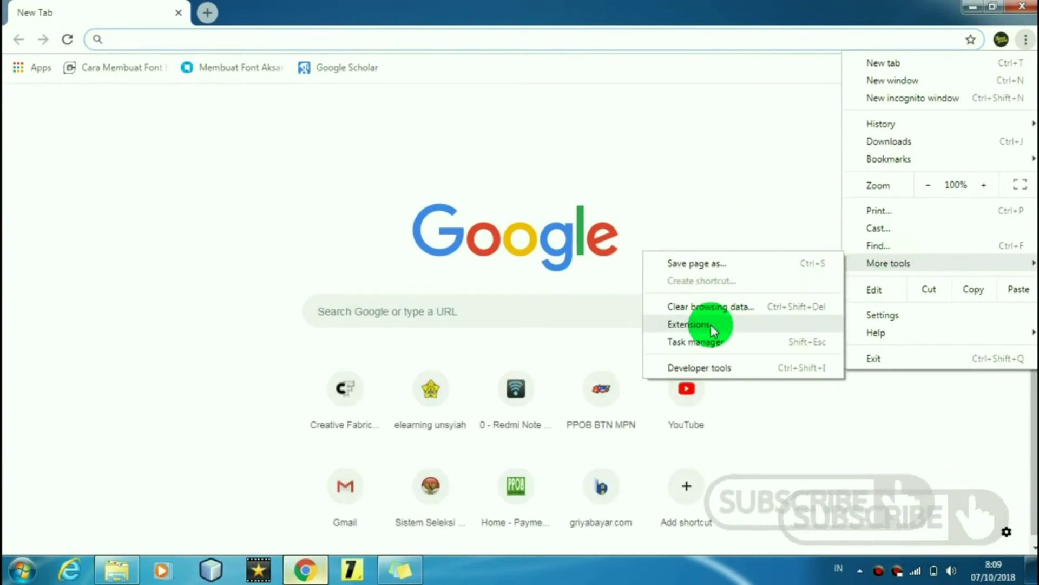
click(690, 325)
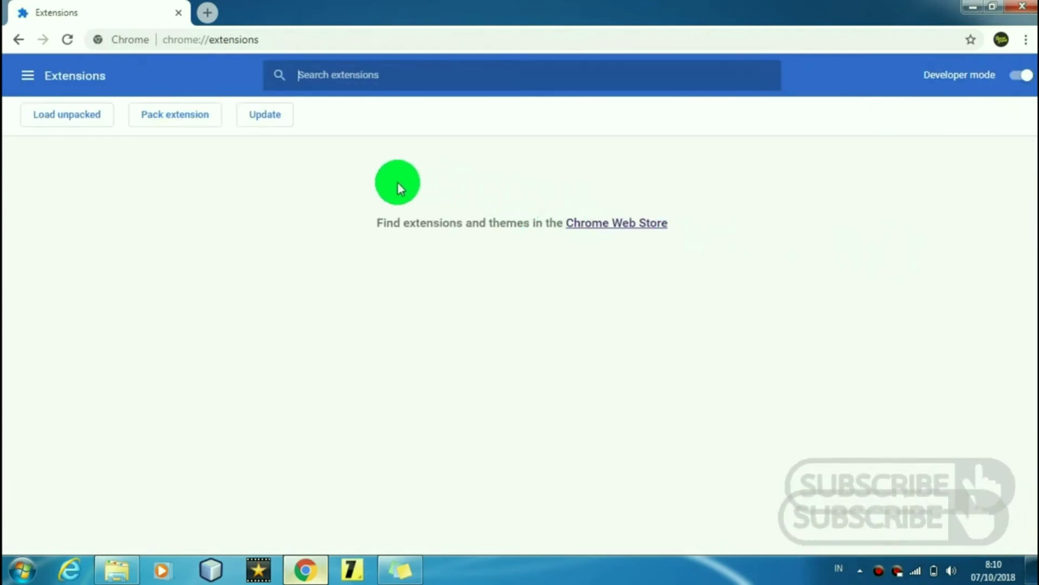
Step: Add IDMGCExt.crx from the Internet Download Manager folder to Chrome's Extensions page, approve its permissions, and close the notice and welcome tab
click(123, 570)
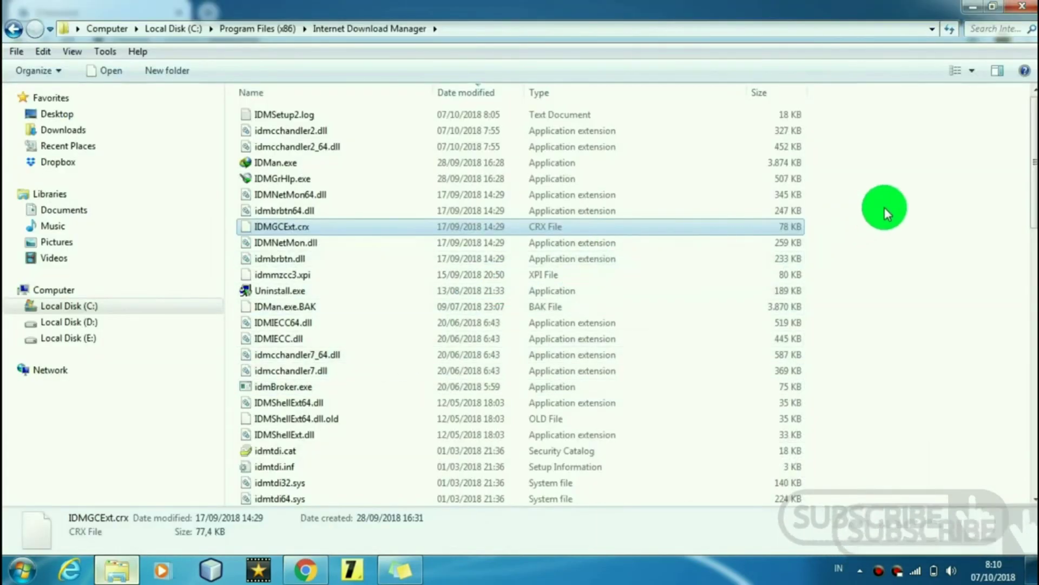
click(676, 211)
click(520, 226)
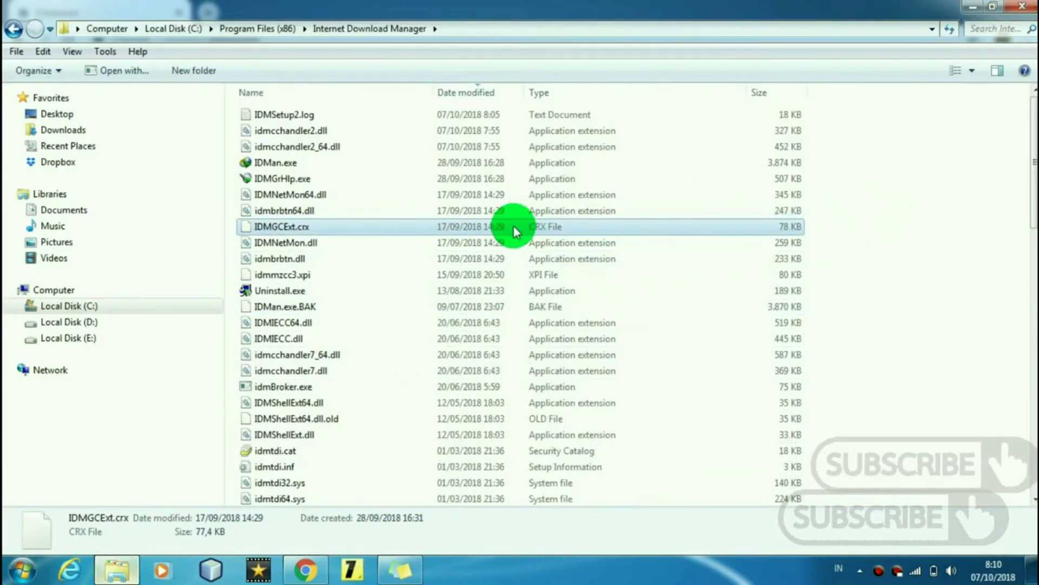
drag(514, 232, 526, 304)
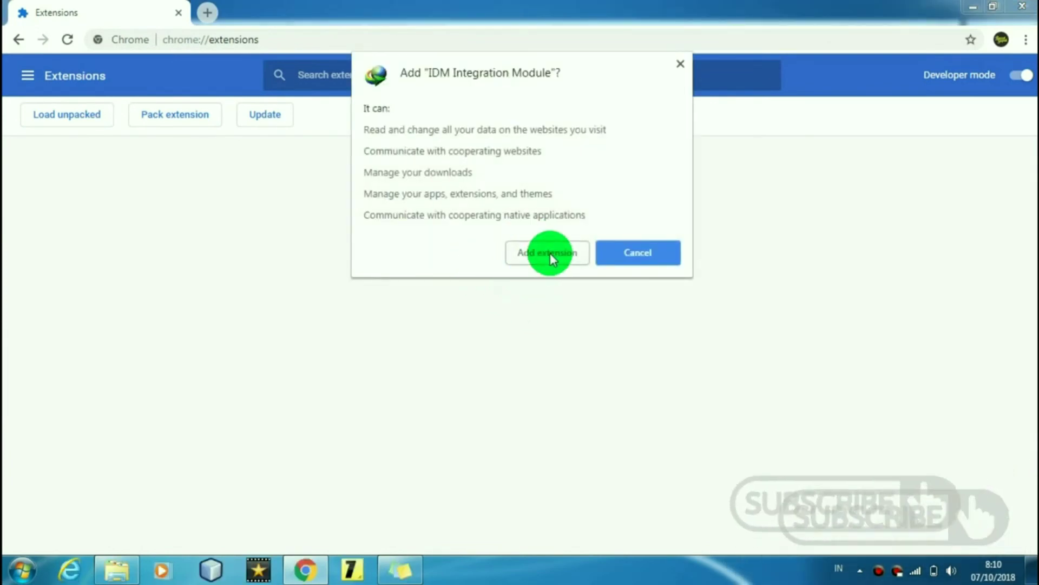
click(550, 252)
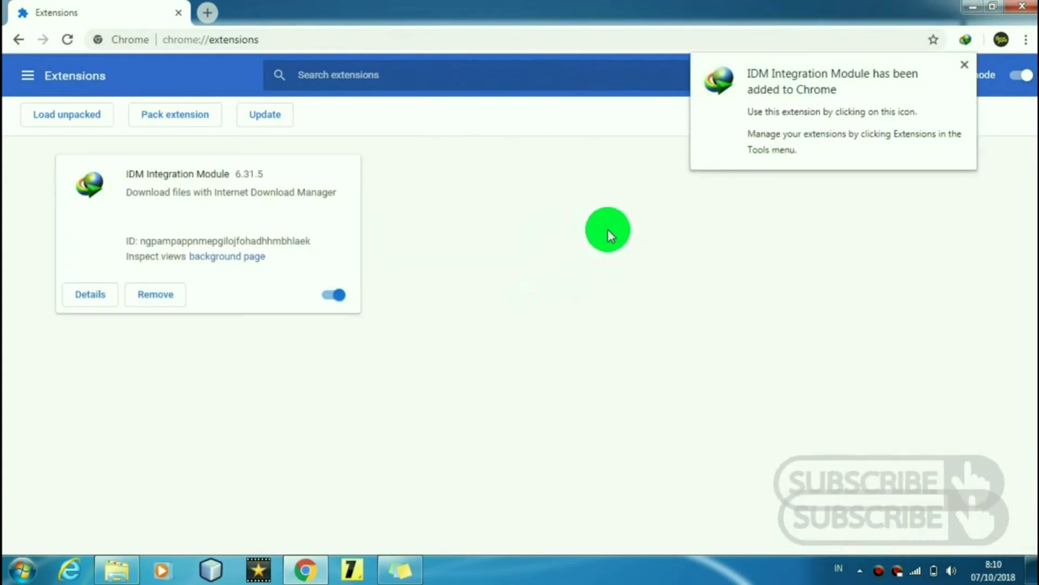
click(964, 66)
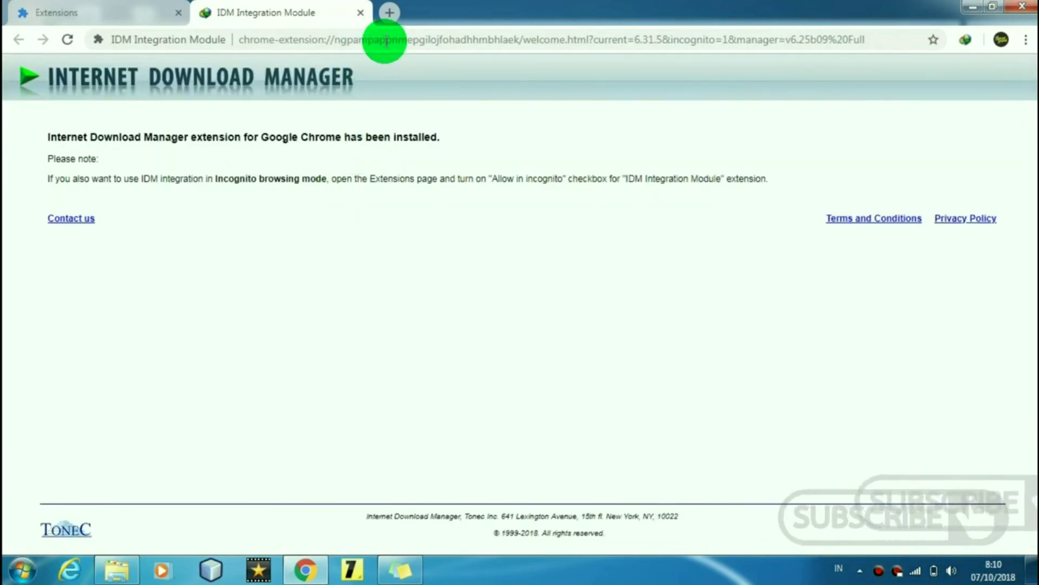
click(360, 13)
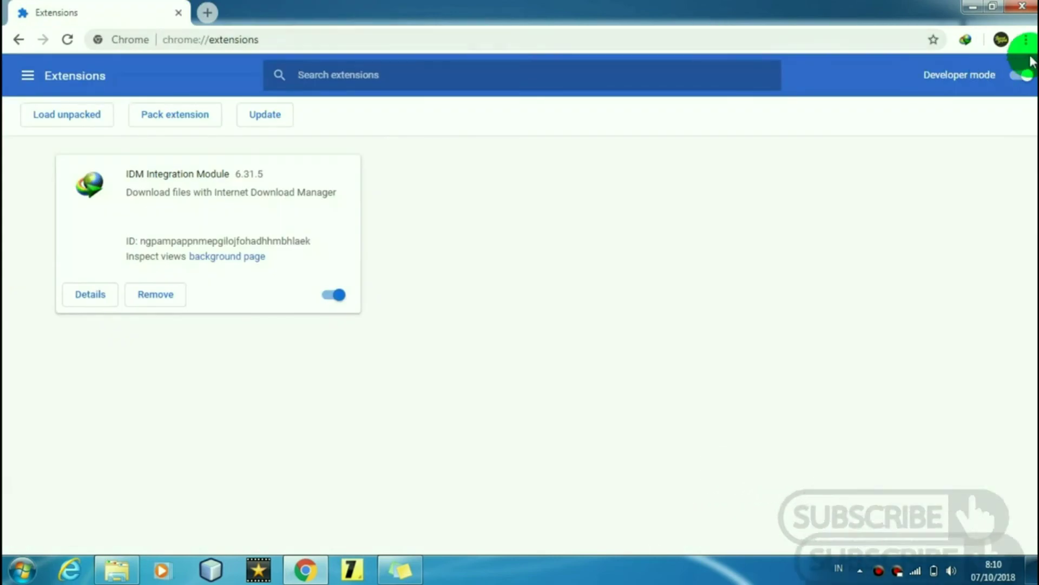
Step: Open the Extensions page again through Chrome's own options to check the IDM Integration Module entry
click(1026, 39)
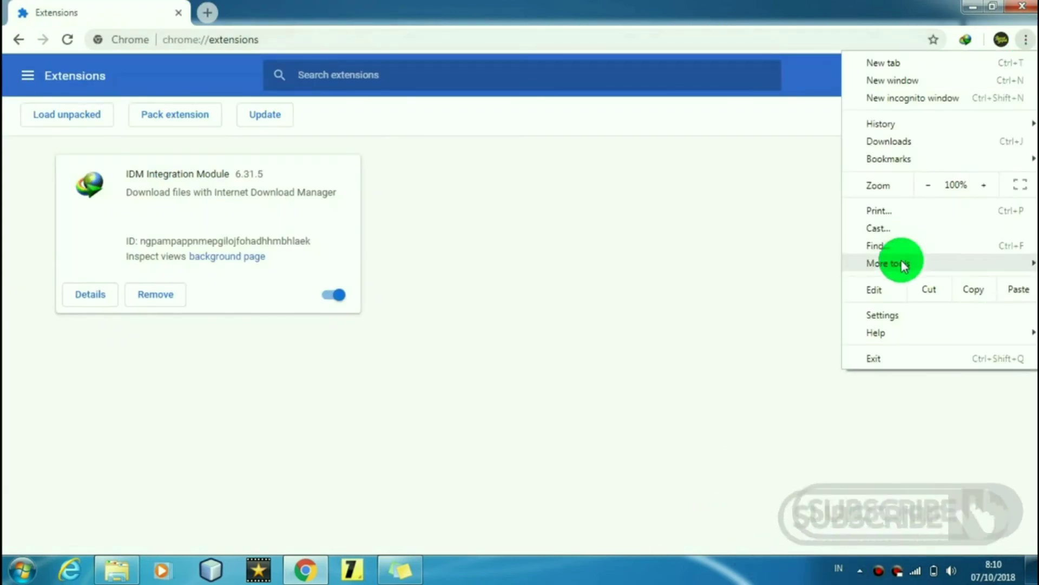
mouse_move(902, 265)
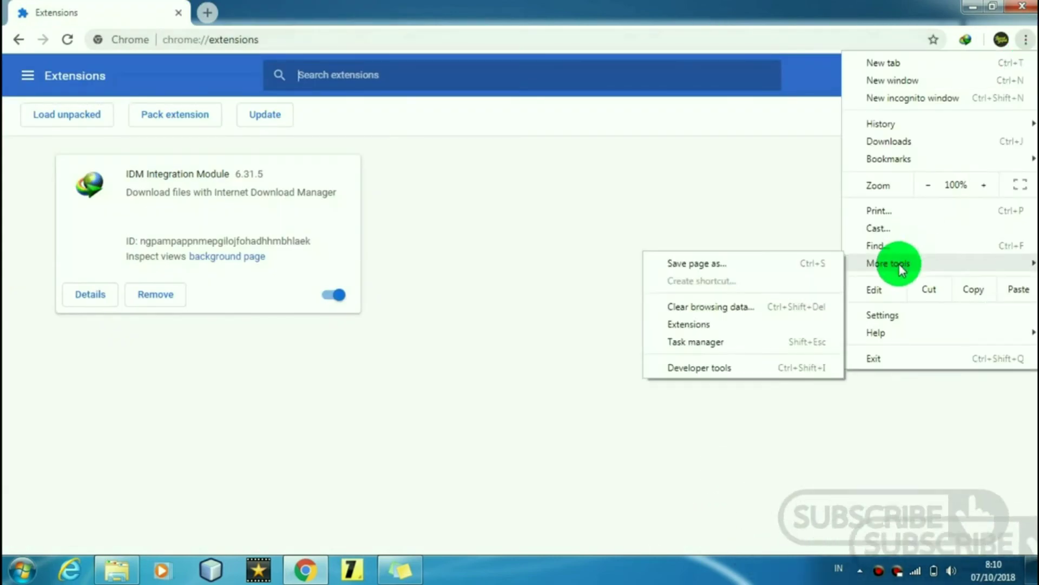
click(661, 325)
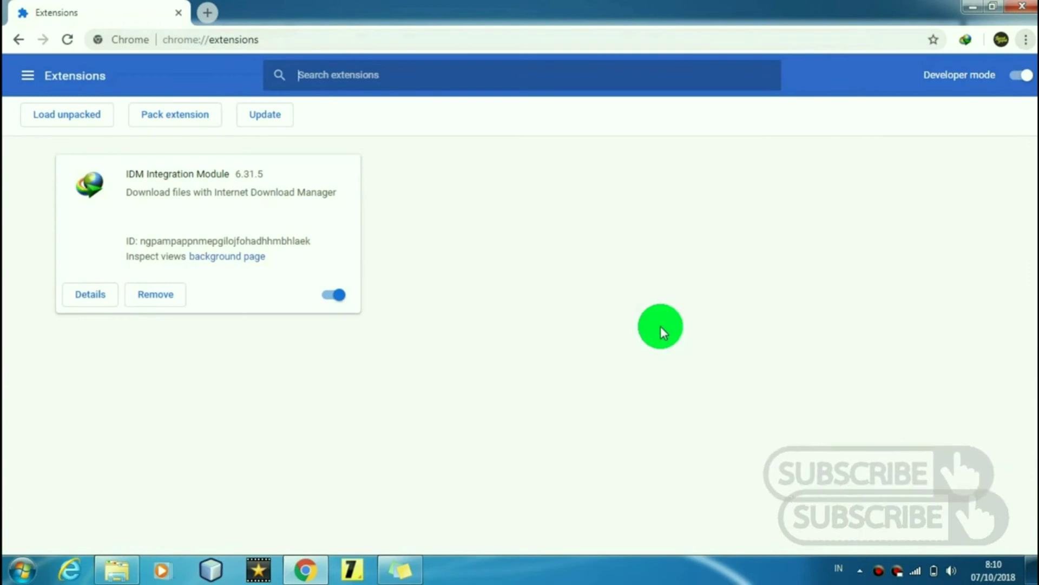
Step: Replace the Extensions tab with a new blank tab and open Chrome's main menu
click(213, 19)
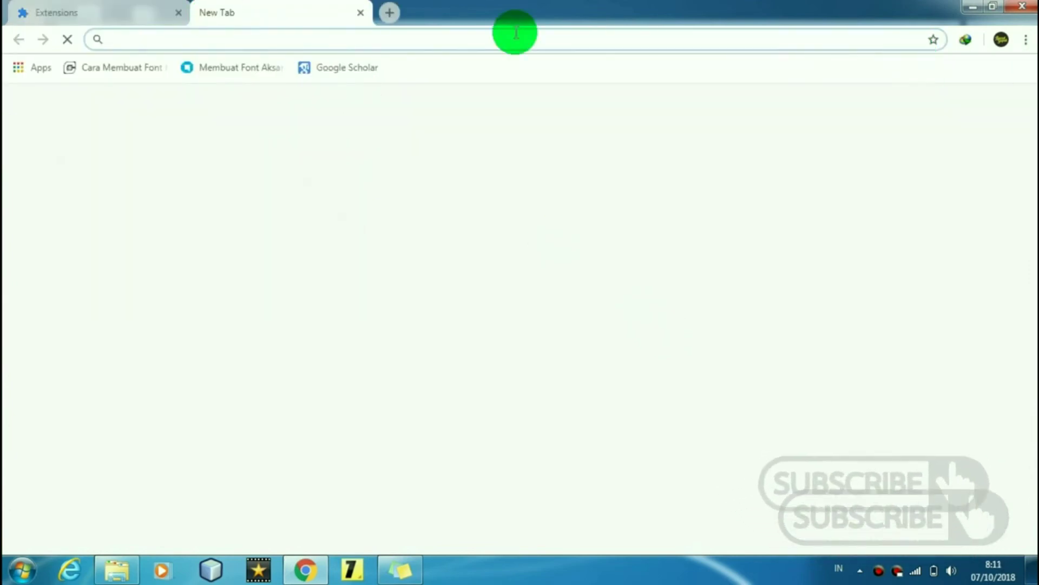
click(178, 14)
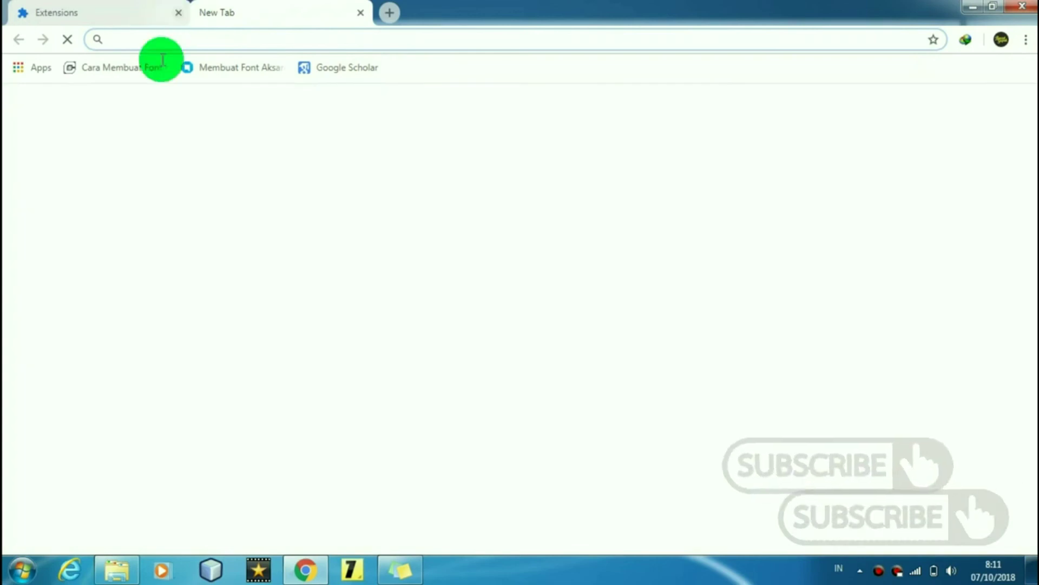
click(1026, 39)
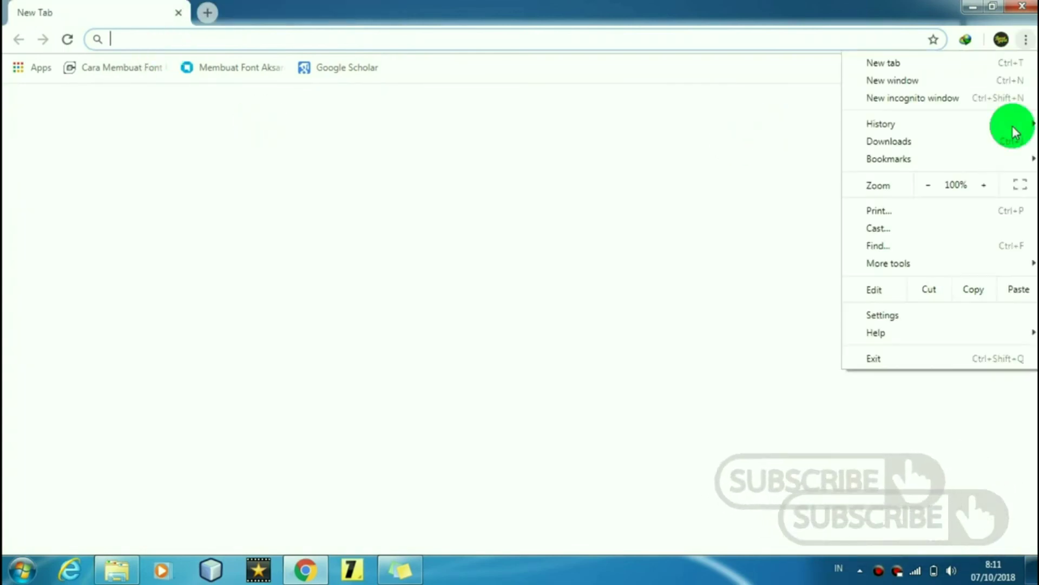